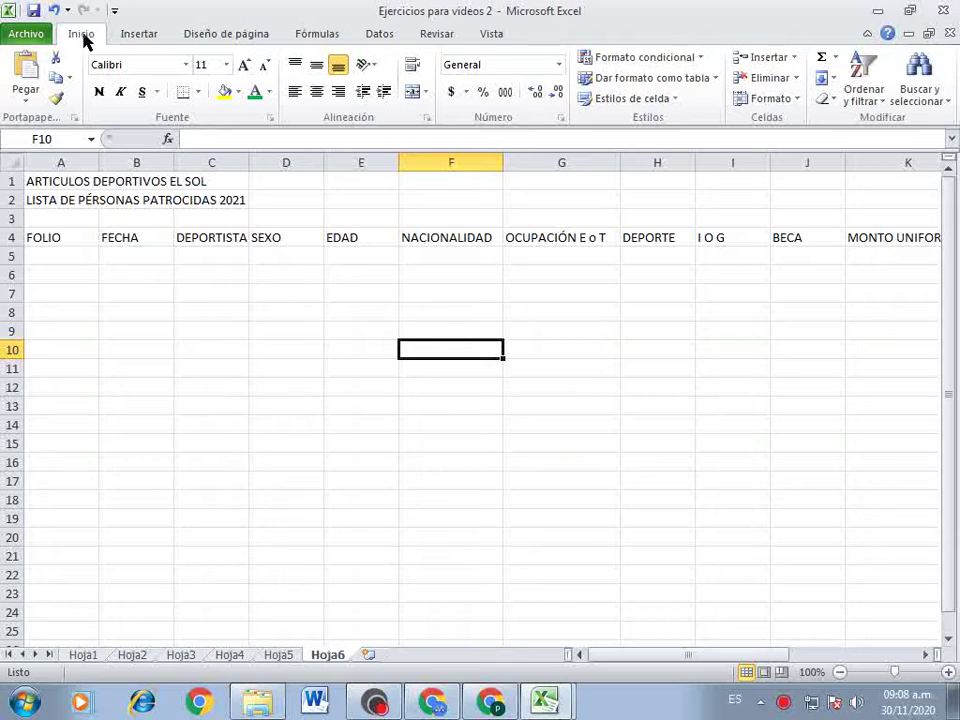
Widen column C to fit DEPORTISTA and narrow the SEXO (D) and EDAD (E) columns.
click(34, 186)
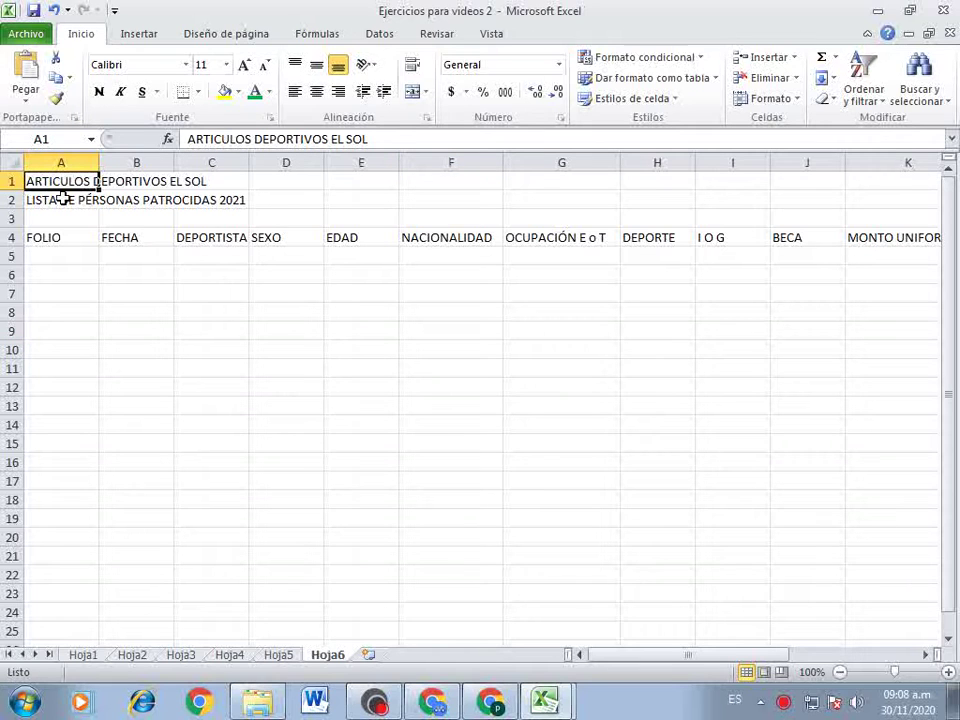
click(55, 203)
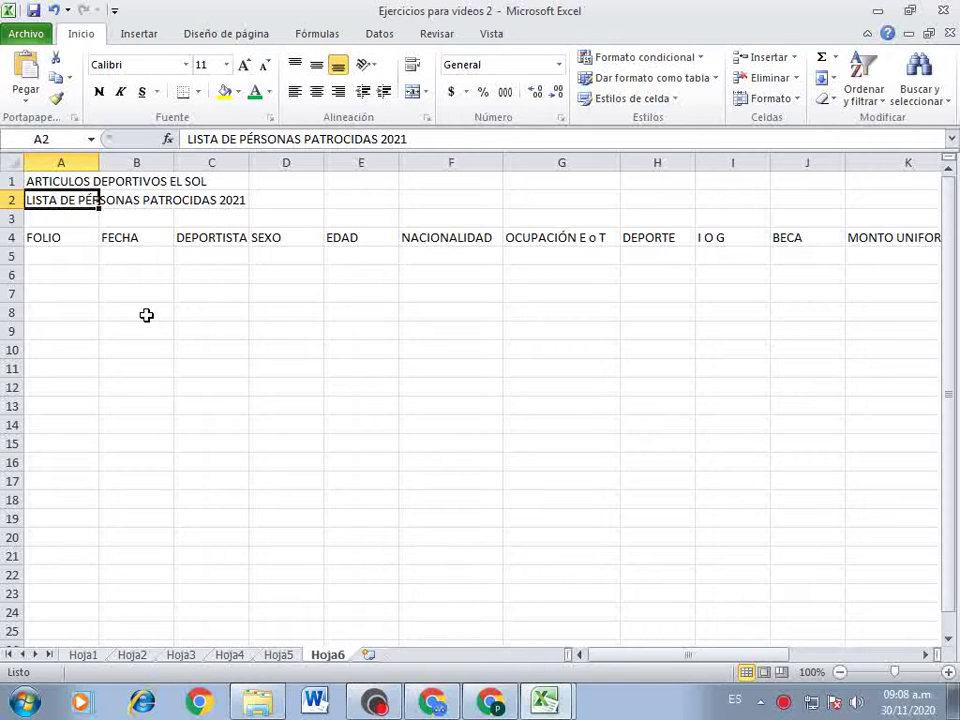
click(59, 238)
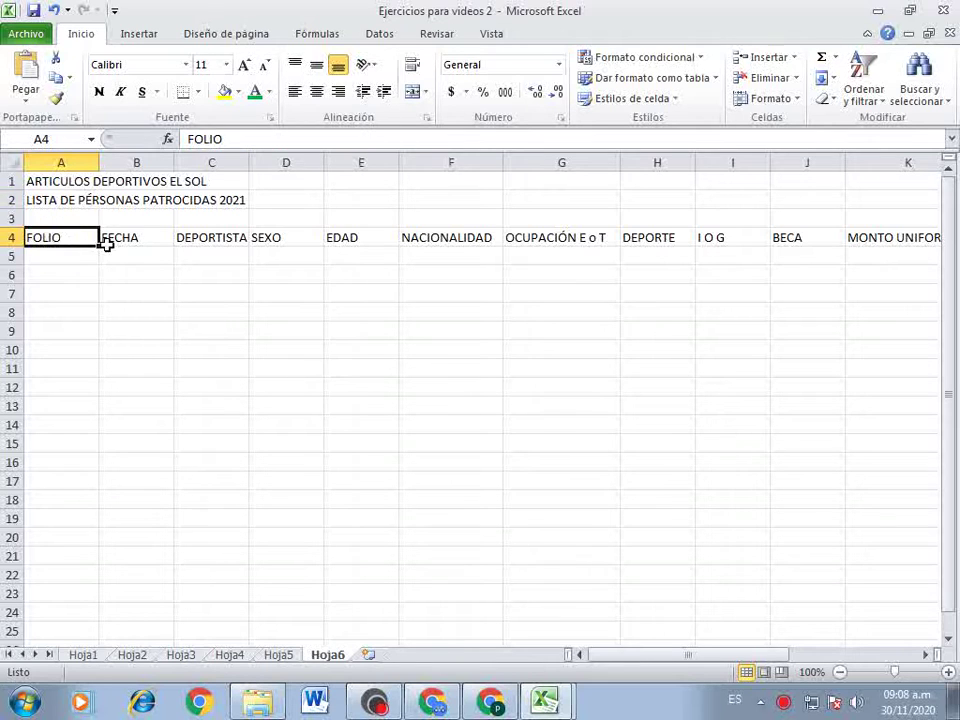
click(122, 241)
click(207, 240)
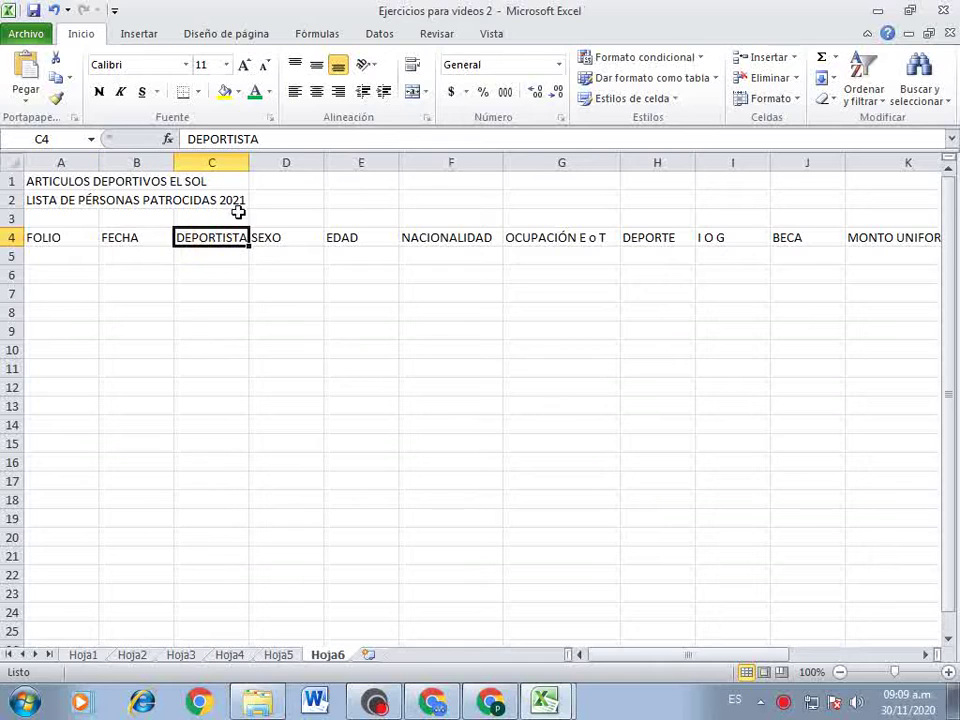
drag(250, 163, 326, 163)
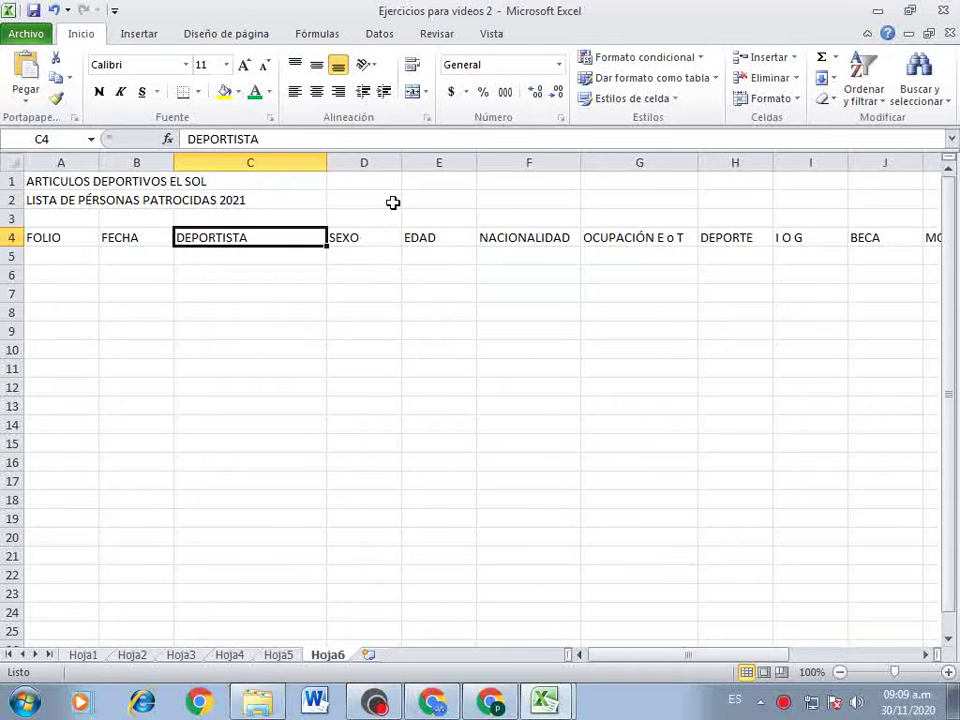
drag(401, 166, 372, 166)
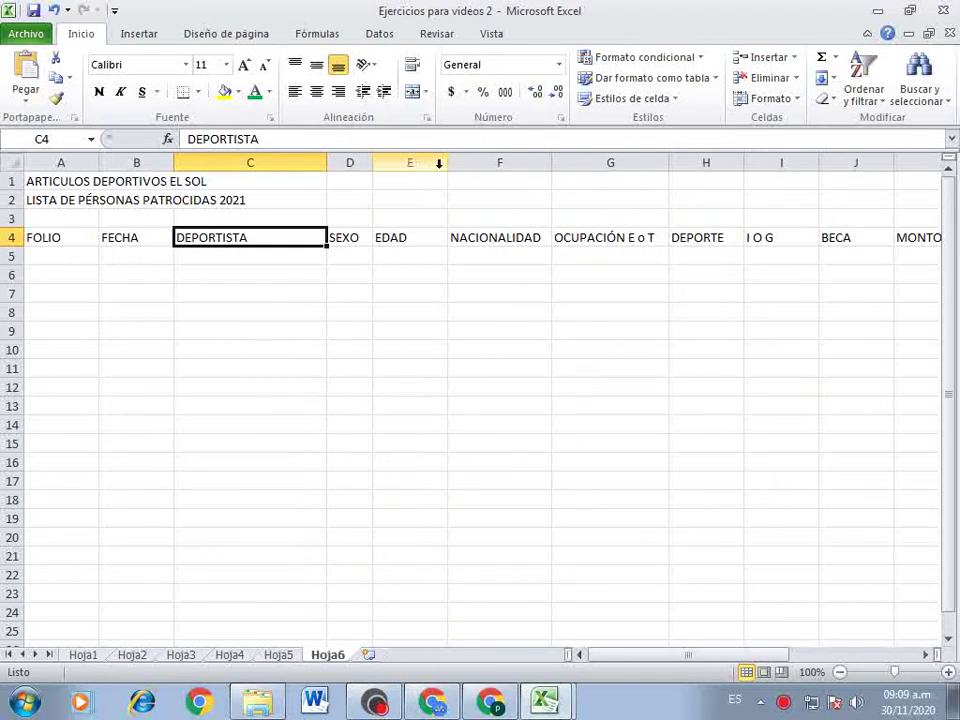
drag(447, 163, 419, 170)
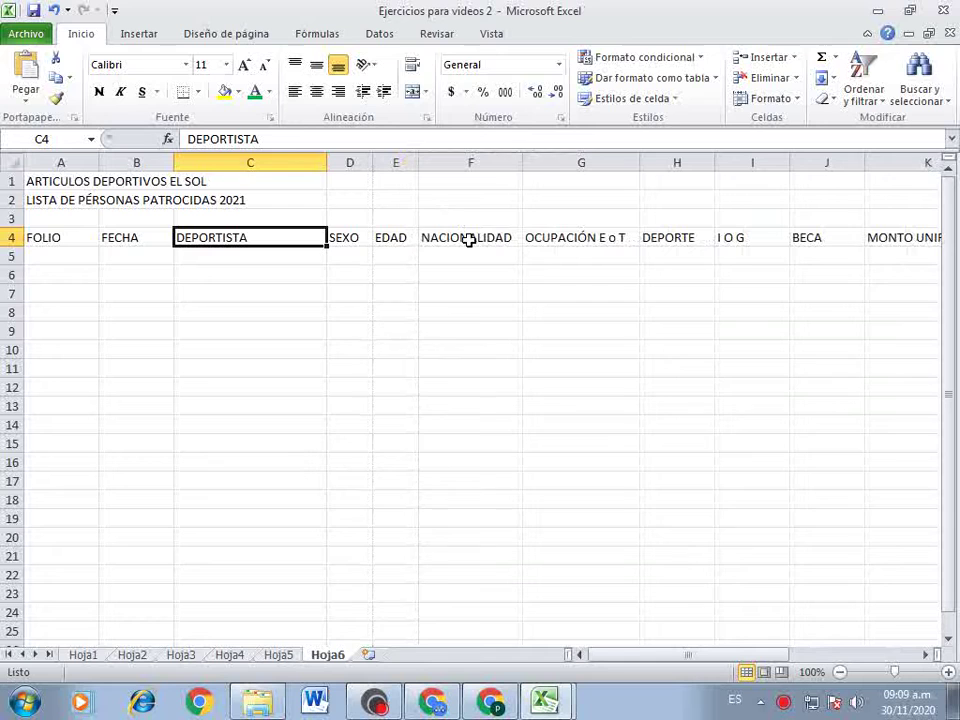
Correct the I4 heading to 'I o G', widen column H and narrow column I to 6.14.
click(586, 256)
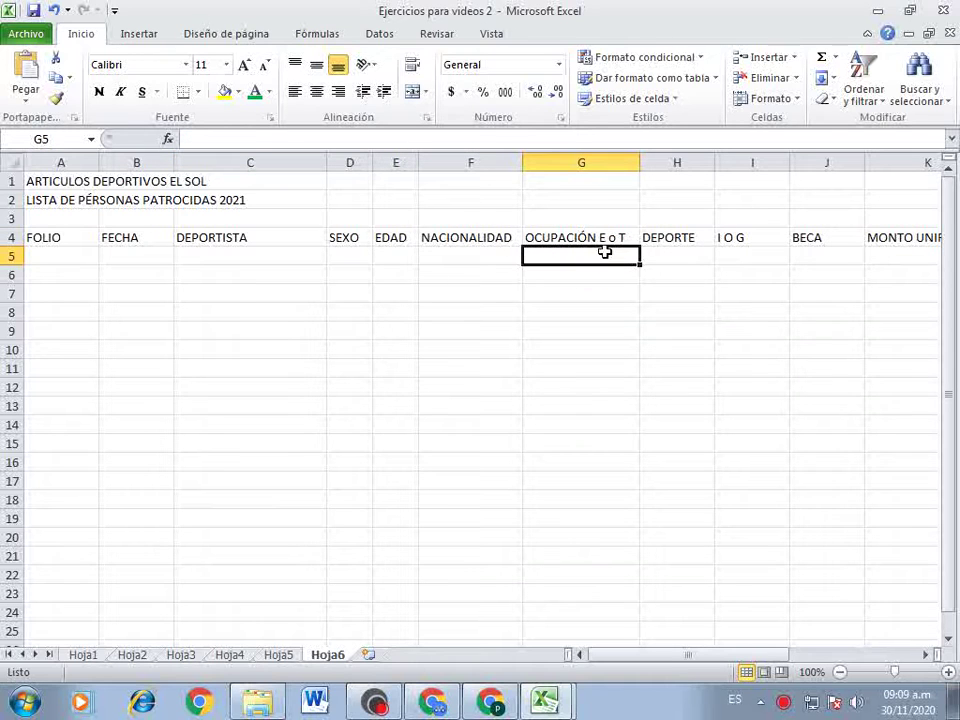
click(610, 242)
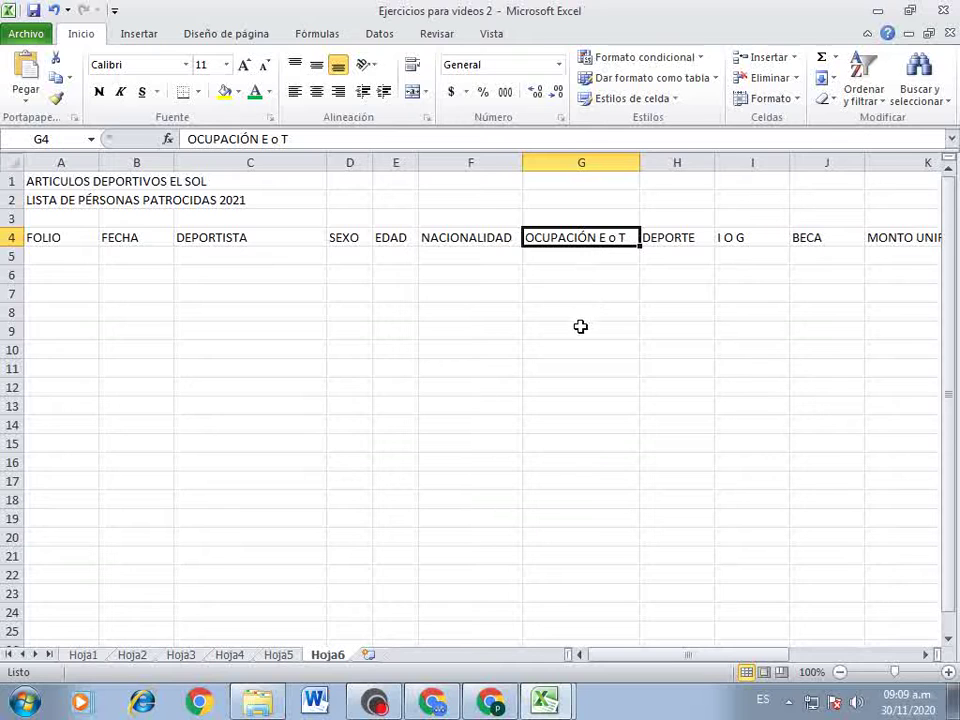
click(690, 238)
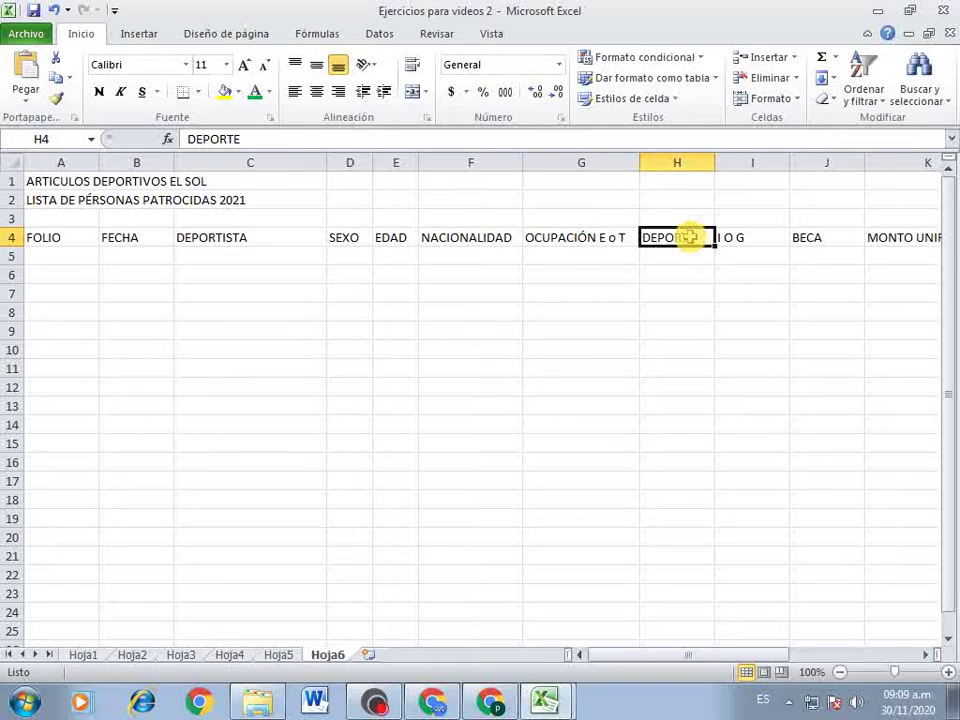
click(750, 242)
click(750, 253)
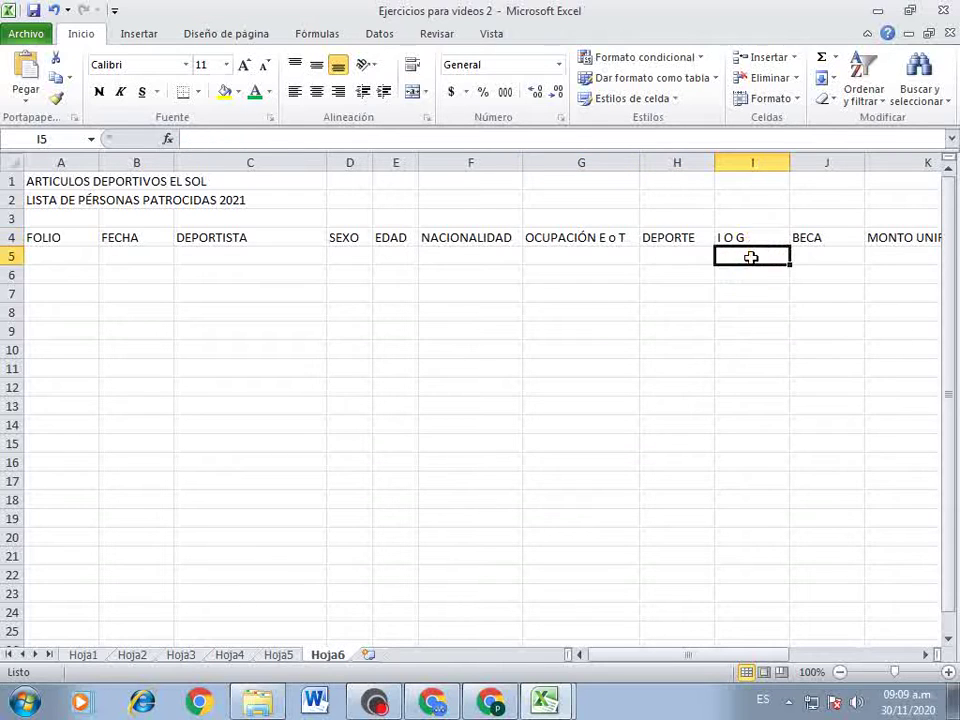
click(737, 240)
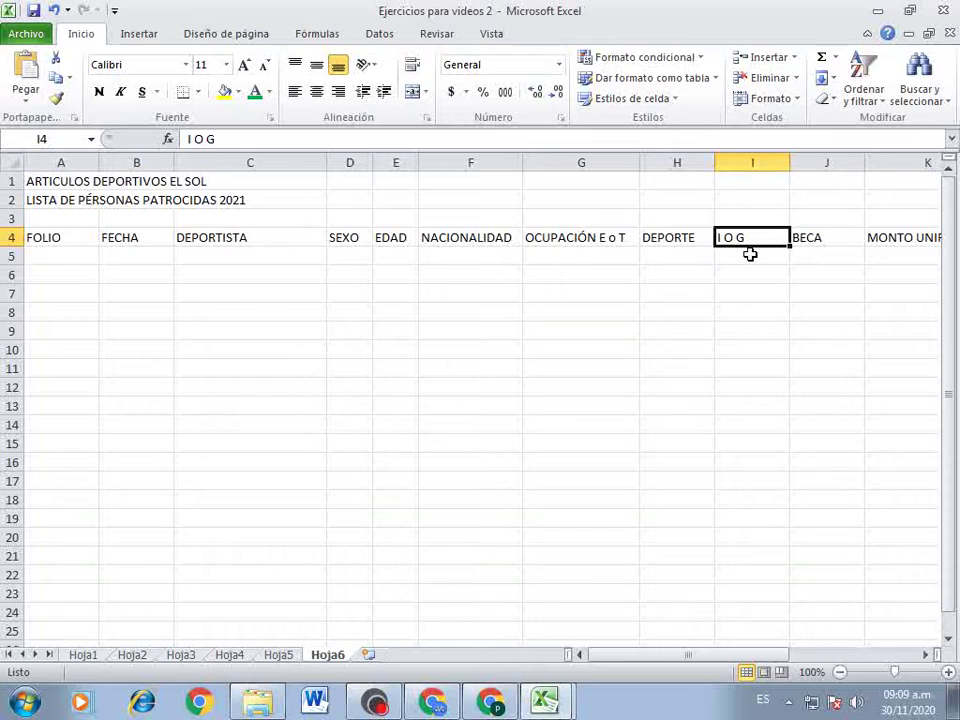
text(O)
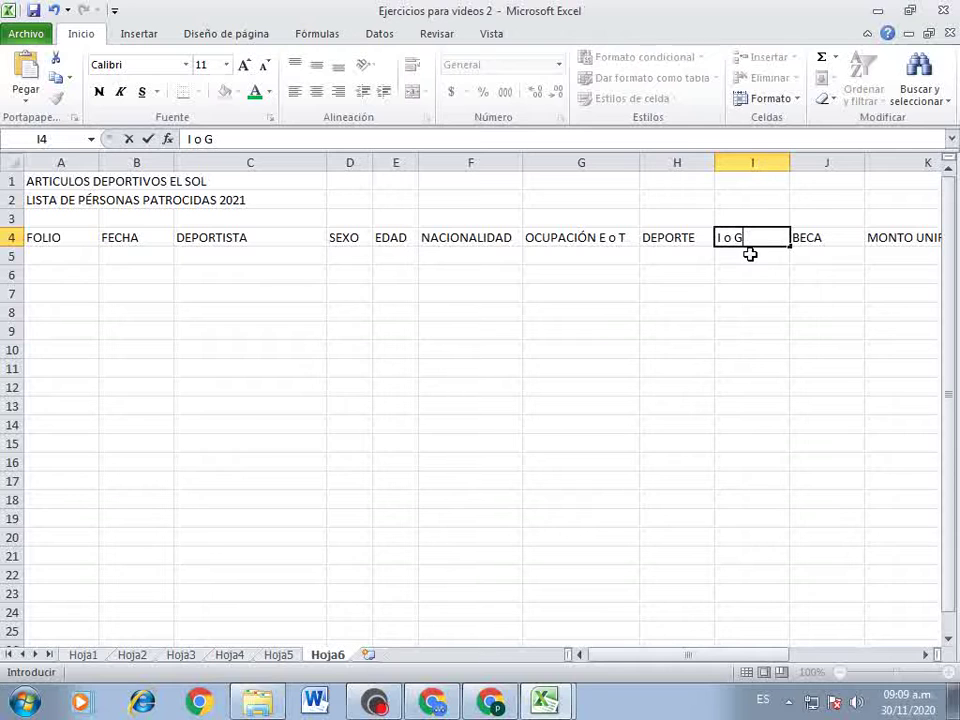
key(Return)
key(Up)
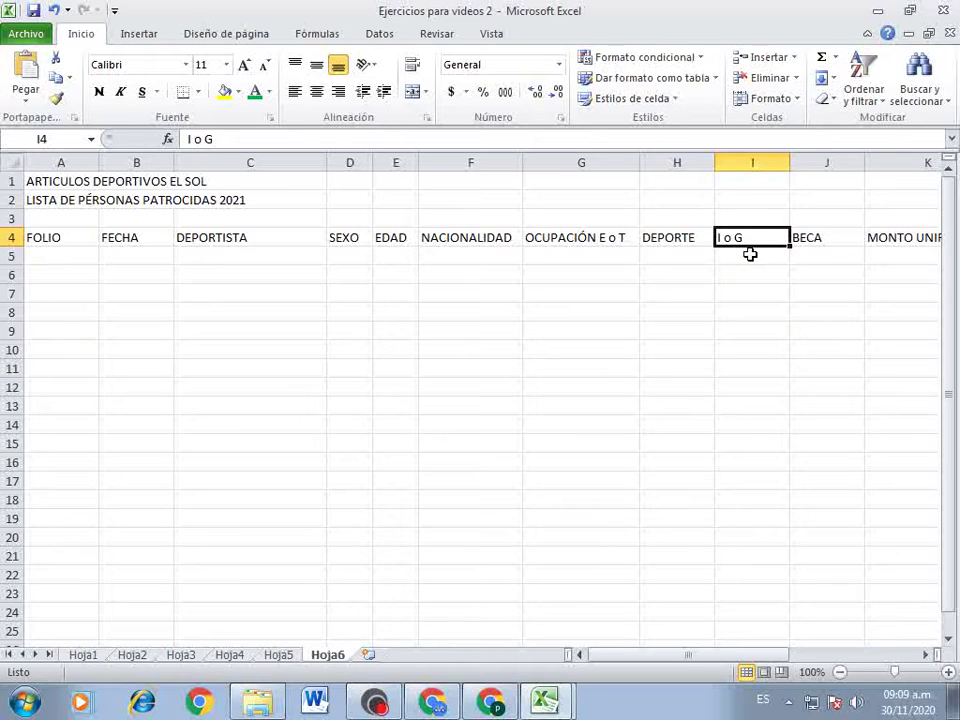
drag(713, 166, 740, 166)
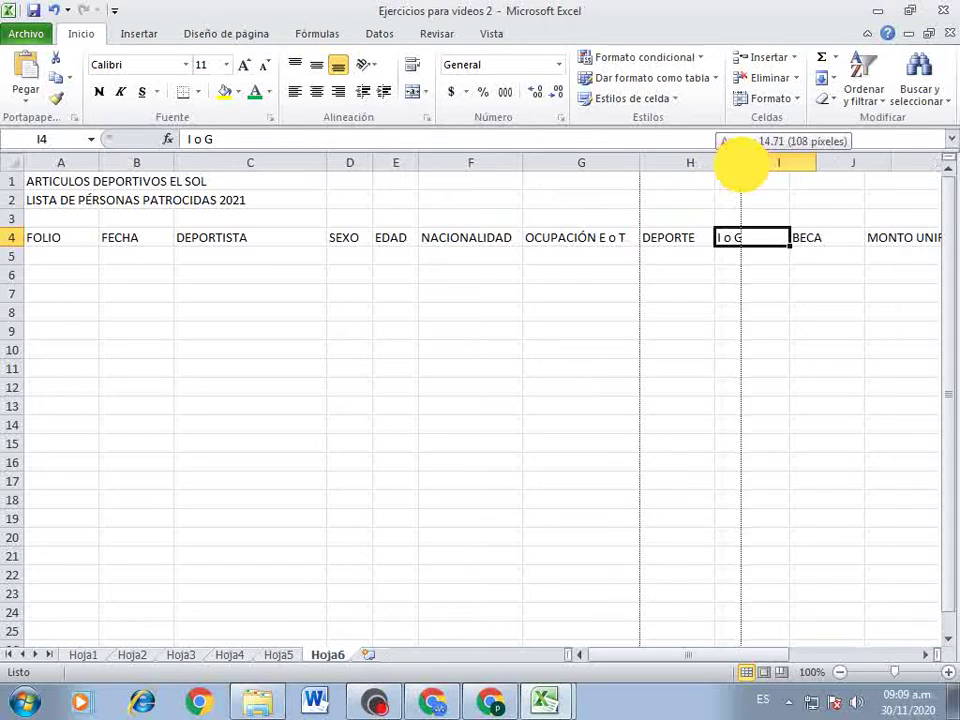
drag(815, 163, 786, 166)
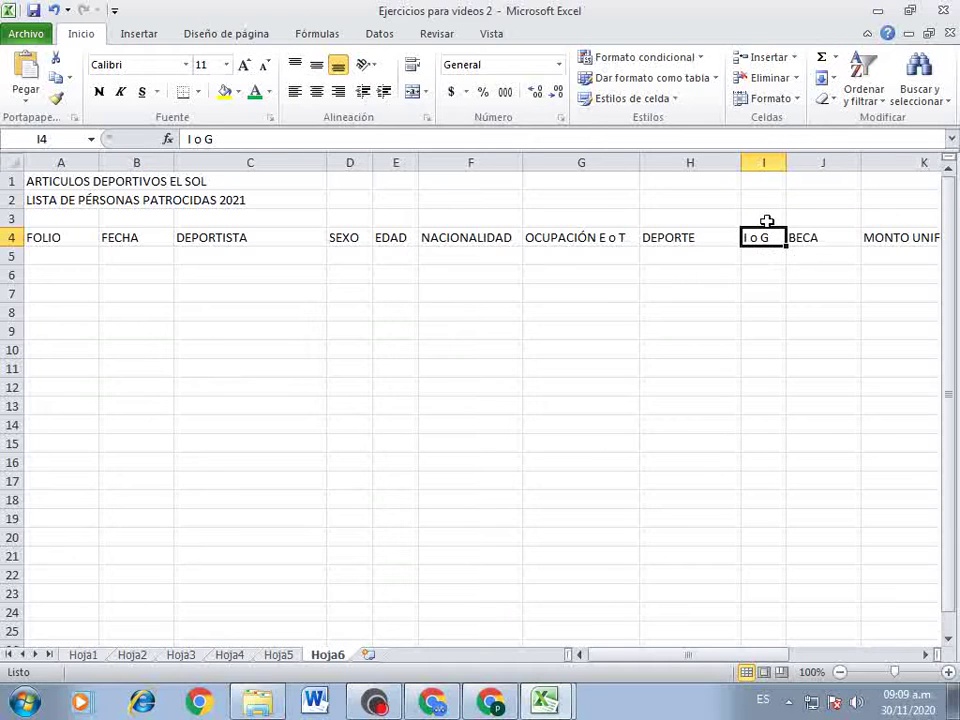
Insert an entire blank row at row 4 above the headings.
right_click(192, 218)
click(250, 342)
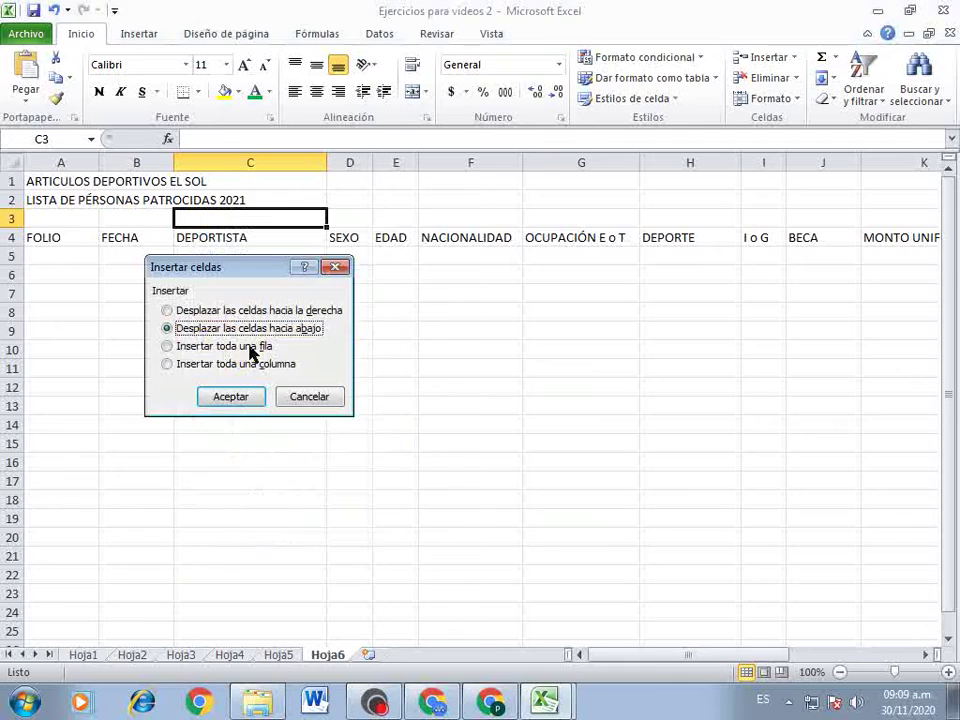
click(232, 348)
click(232, 396)
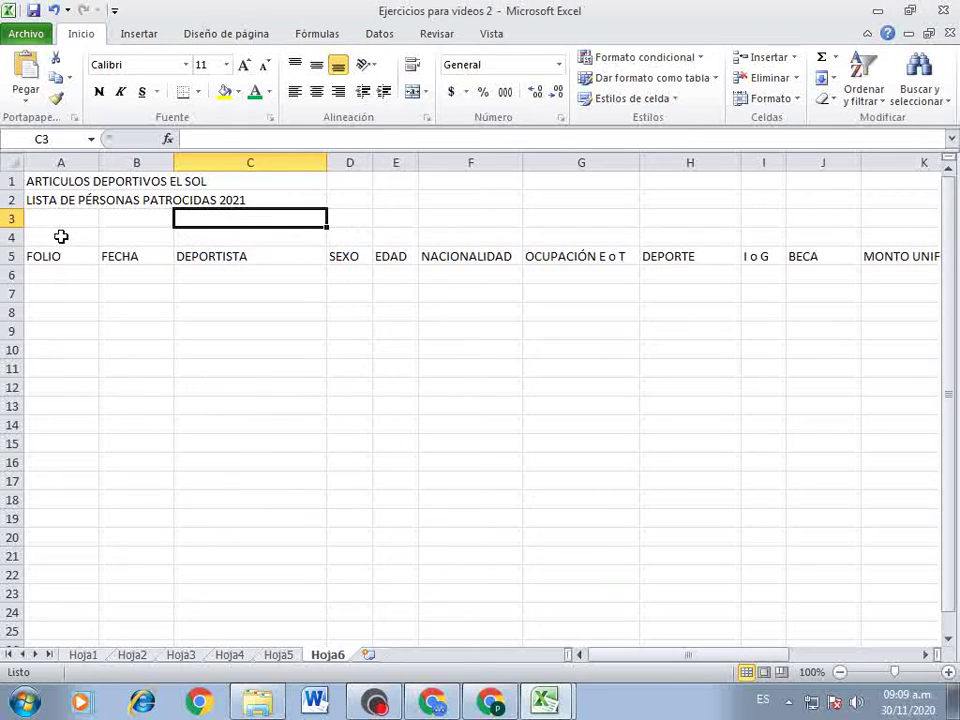
Merge and center A4:I4 and give it an outside border.
drag(61, 236, 676, 231)
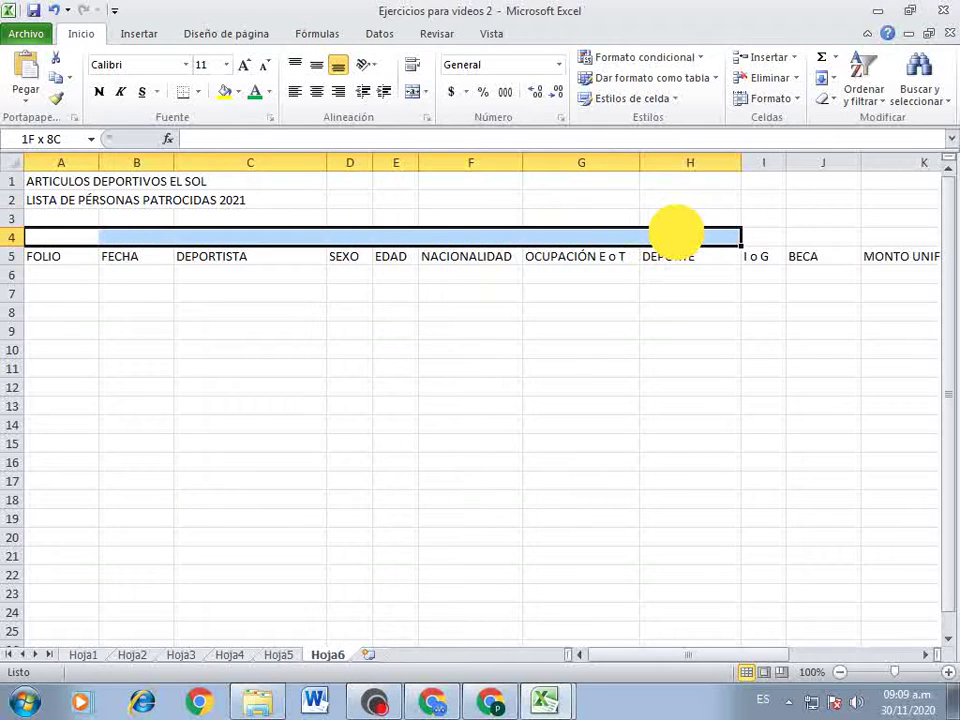
drag(676, 231, 760, 233)
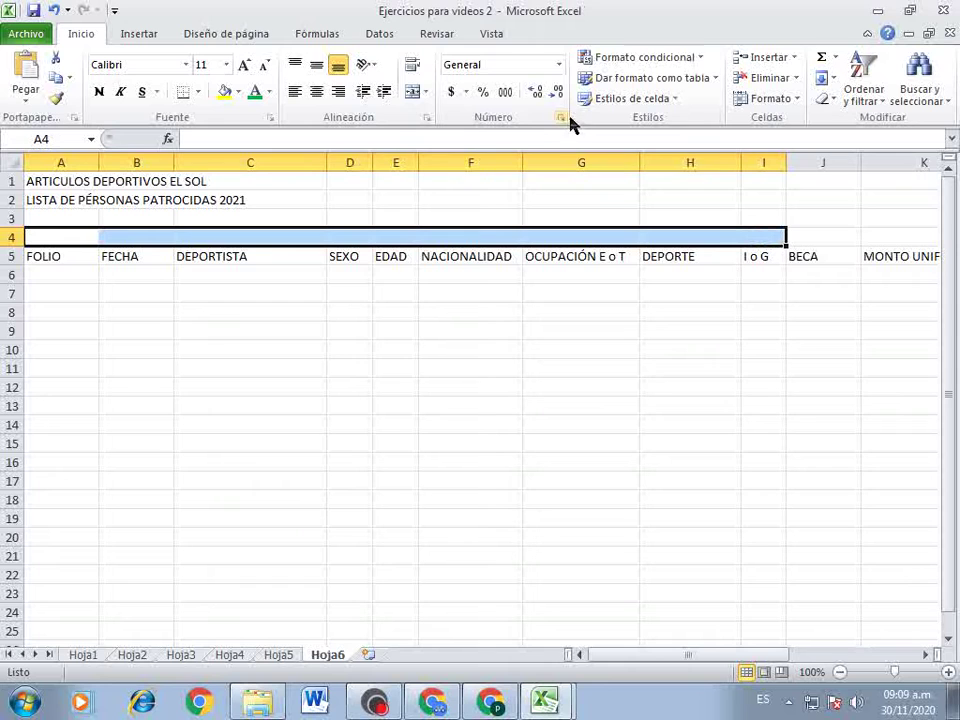
click(413, 92)
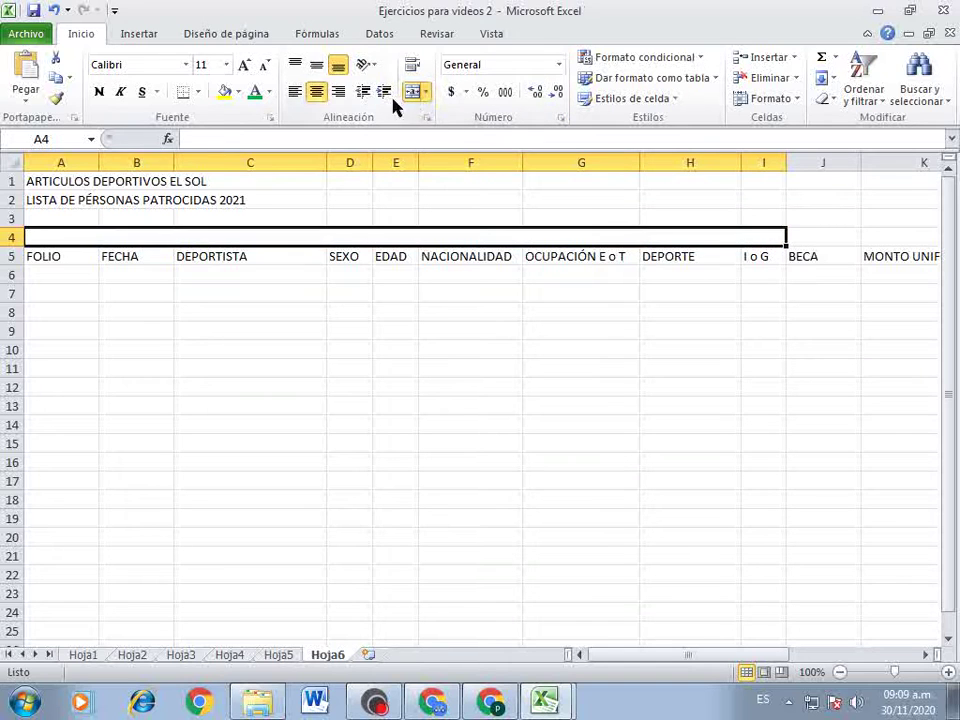
click(200, 93)
click(218, 262)
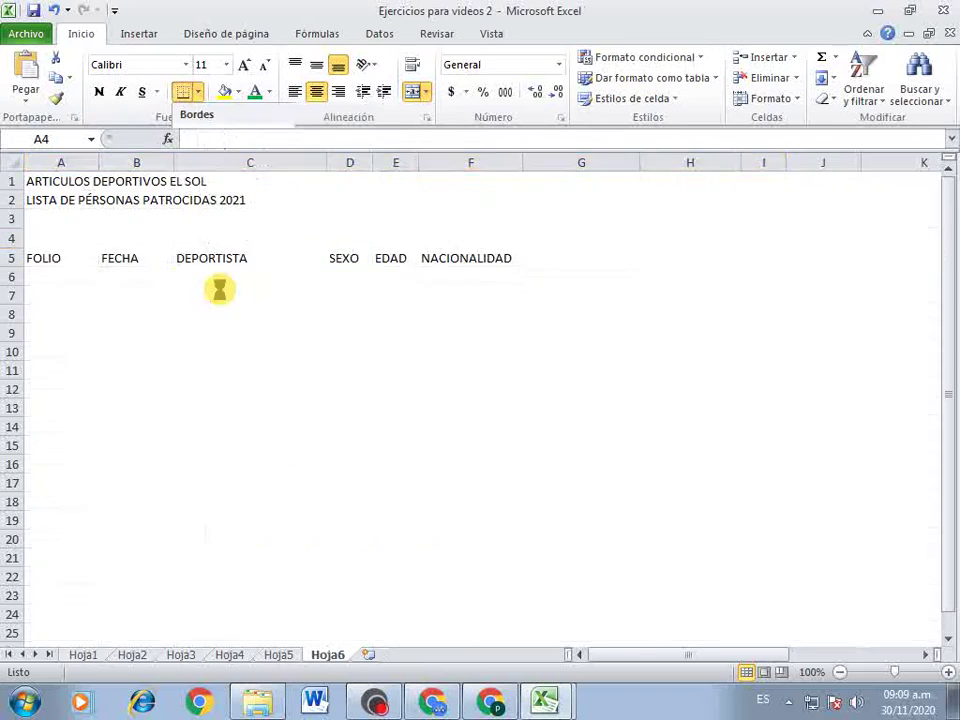
Enter 'DATOS DE CAPTURA' in the merged A4:I4 cell.
text(DA)
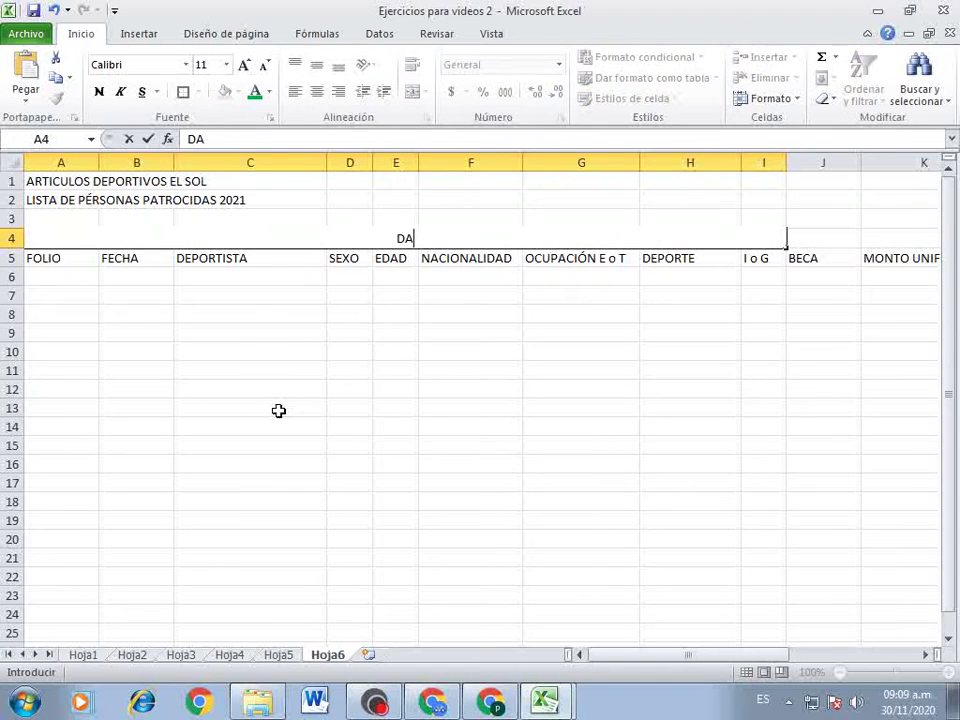
text(TOS A)
key(BackSpace)
text(DE CAP)
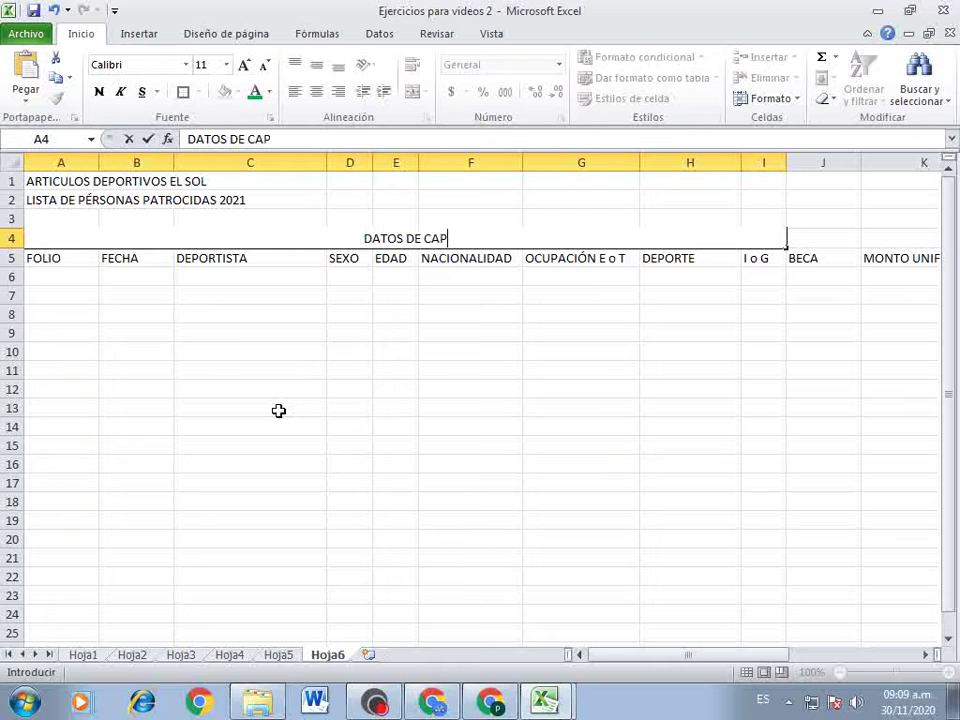
text(TURA)
key(Return)
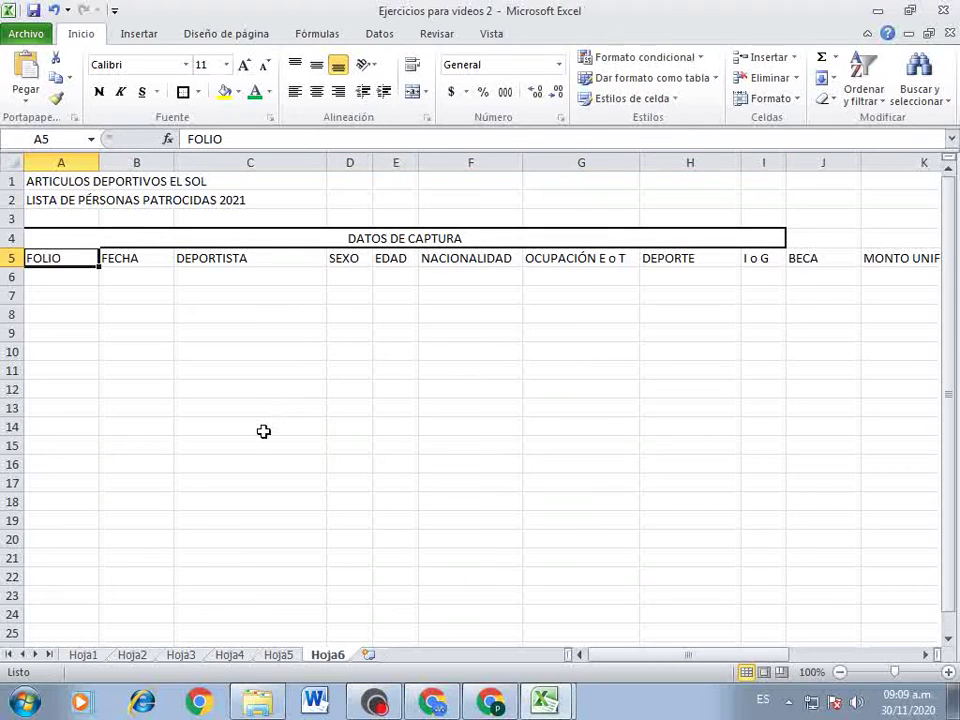
Merge and center J4:L4 and enter 'RESULTADOS' above BECA, MONTO UNIFORME and REGALO.
click(925, 654)
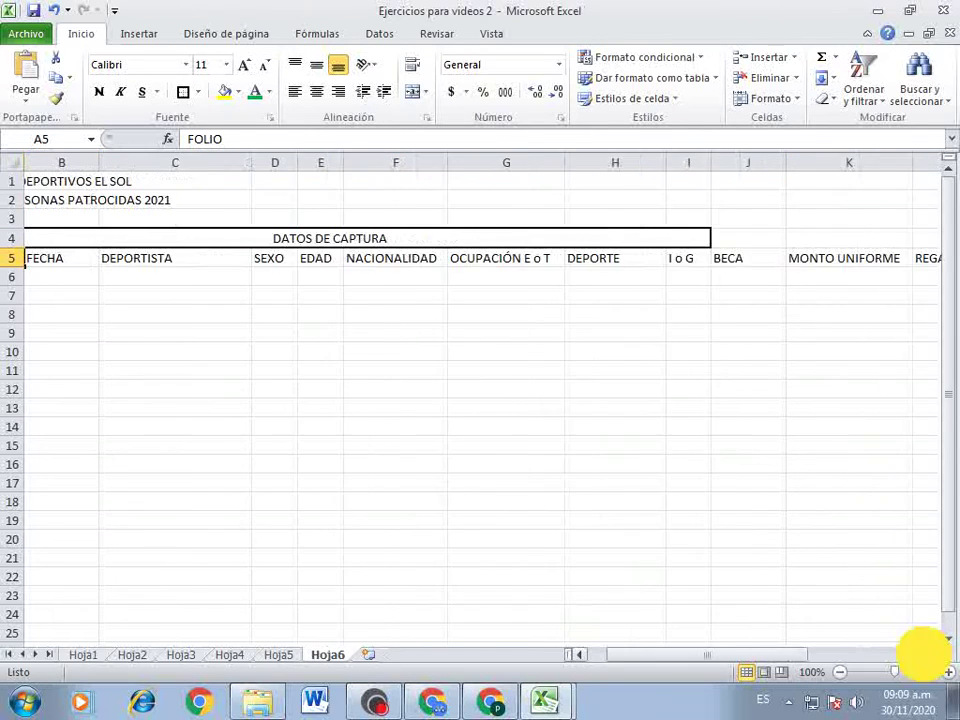
click(925, 654)
click(925, 654)
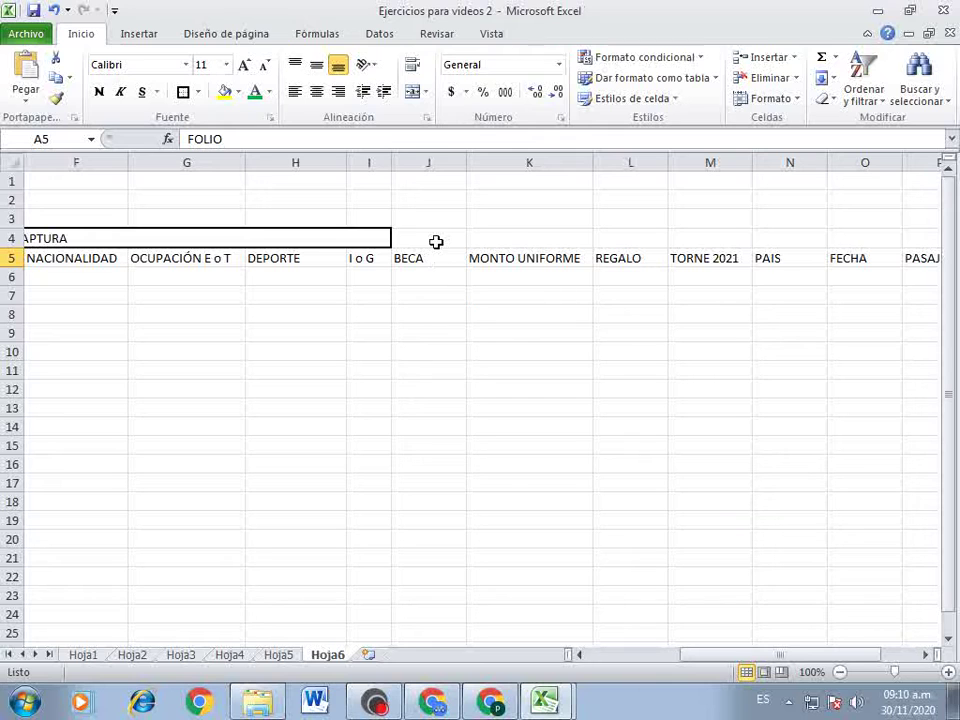
drag(436, 241, 618, 240)
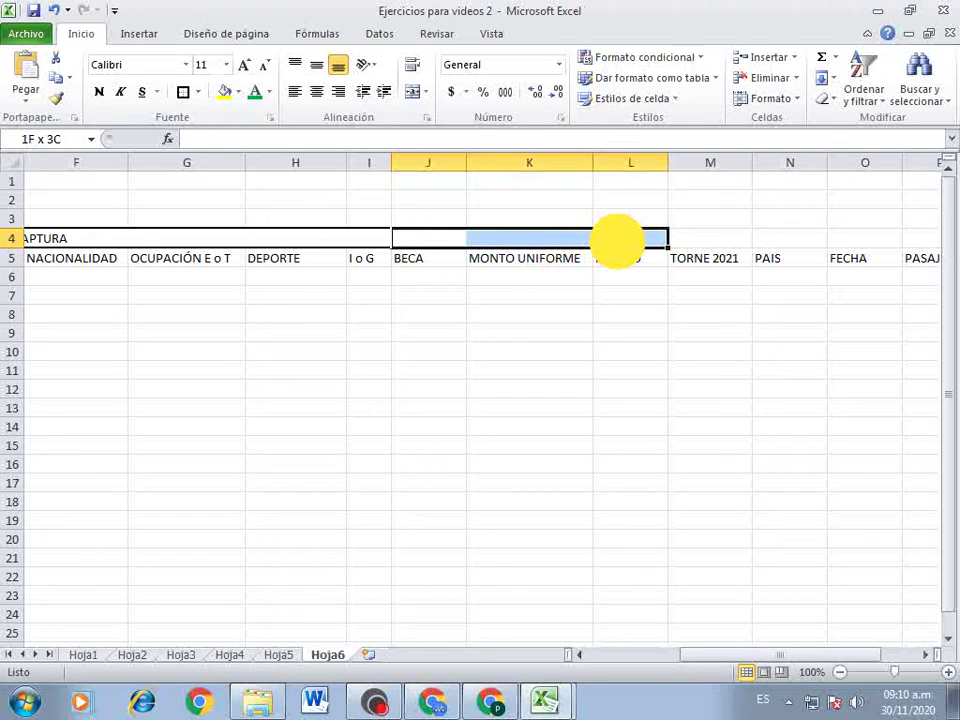
drag(618, 240, 617, 241)
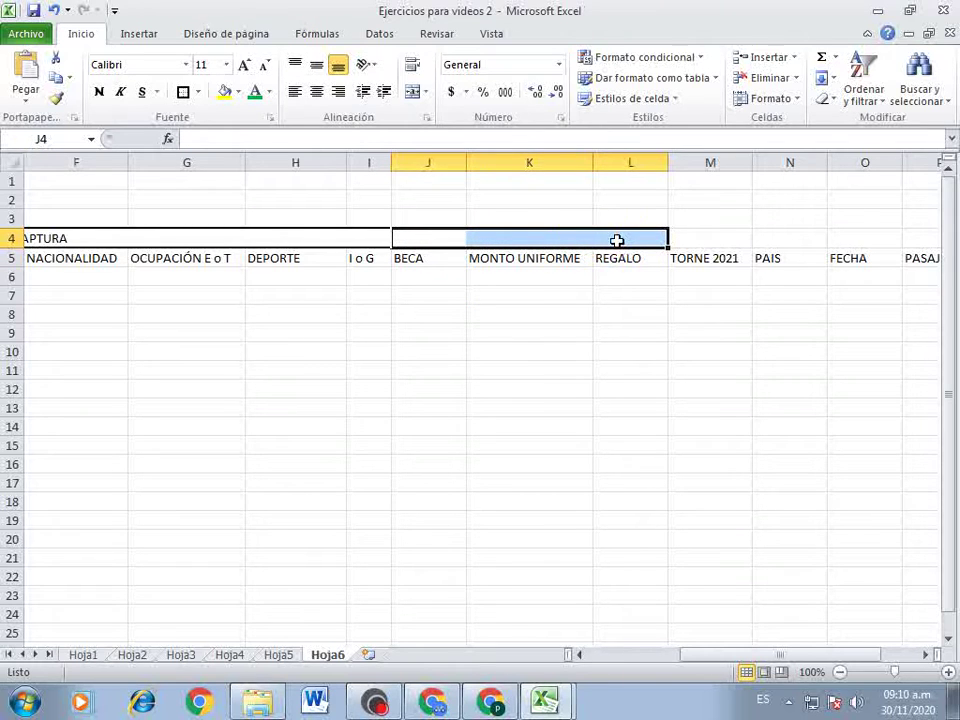
click(412, 91)
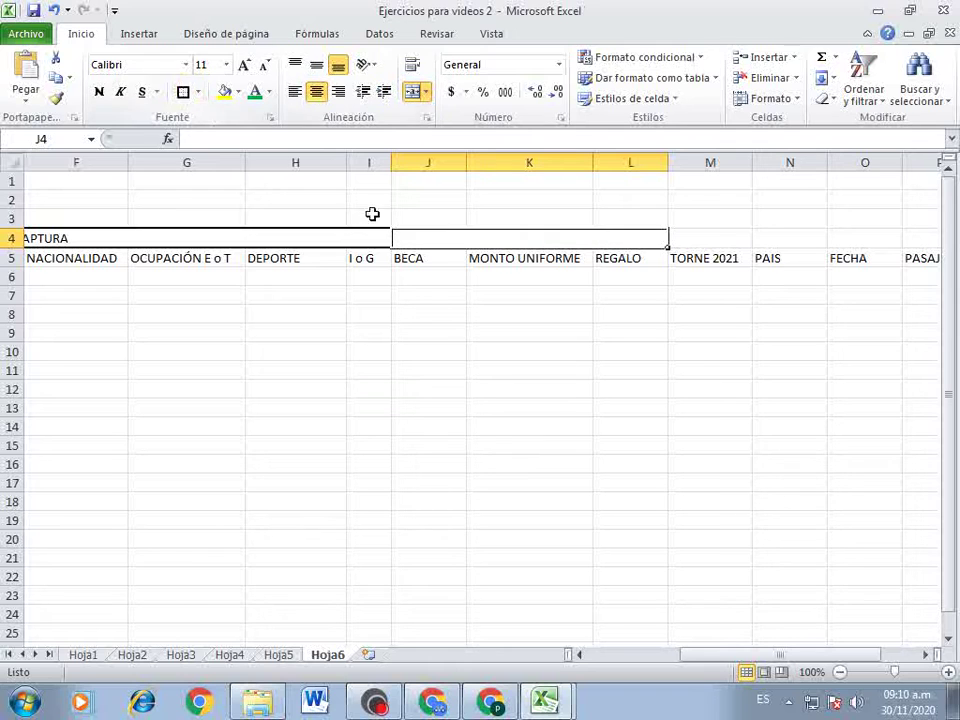
text(RESULTA)
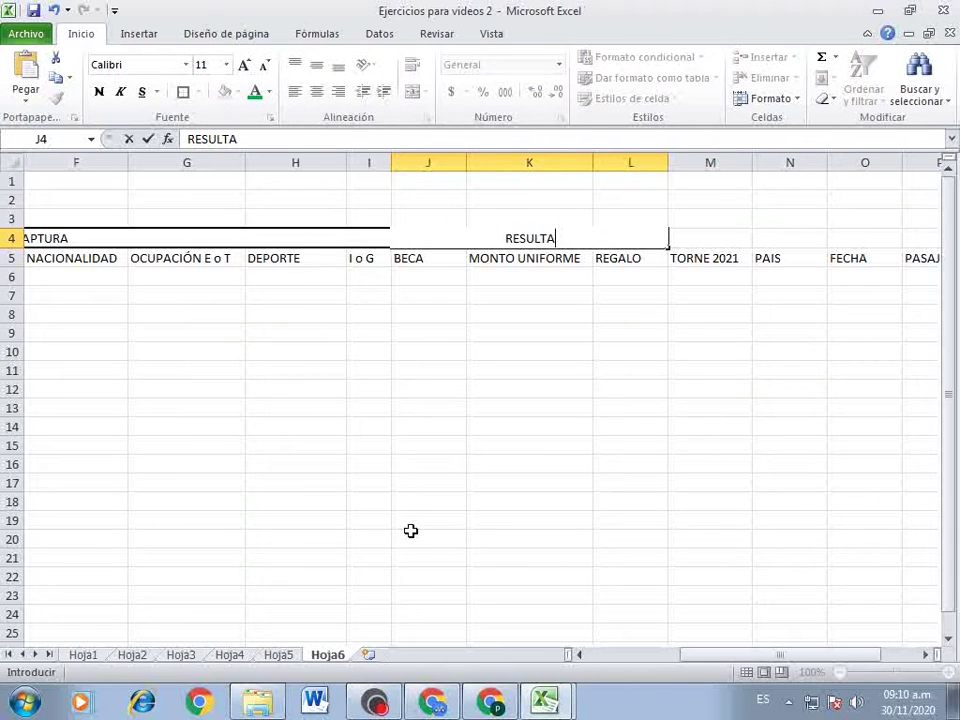
text(DOS)
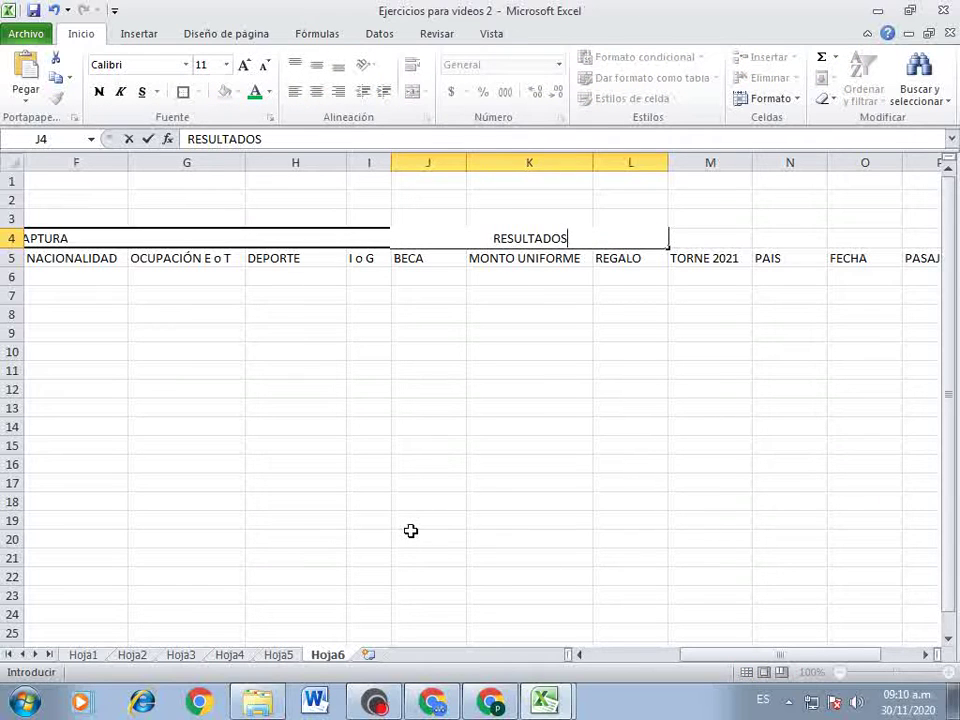
key(Tab)
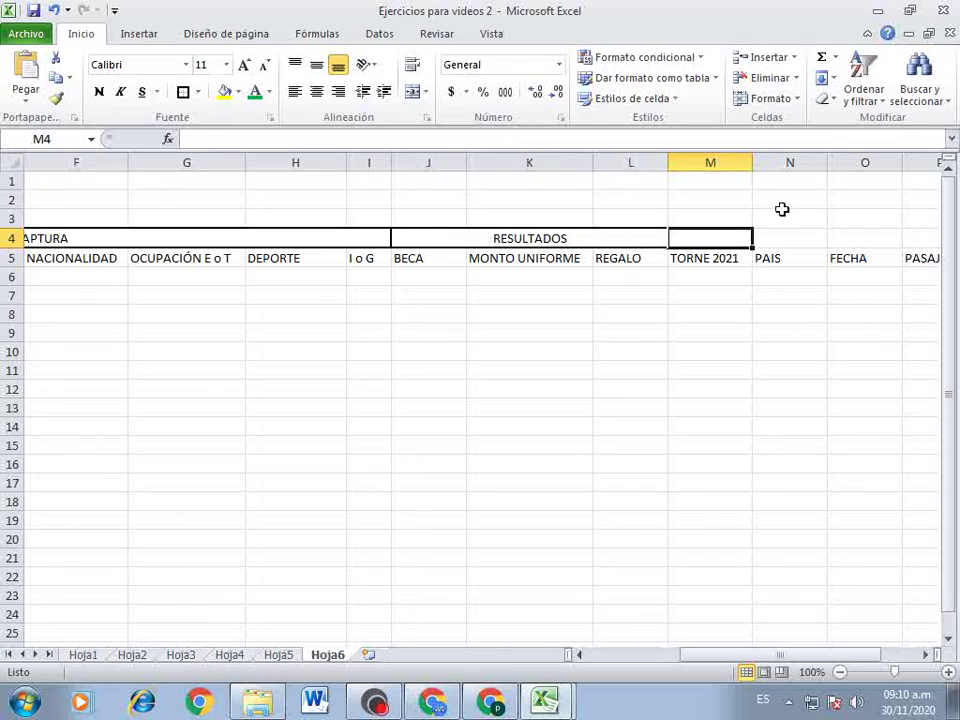
click(923, 655)
click(923, 655)
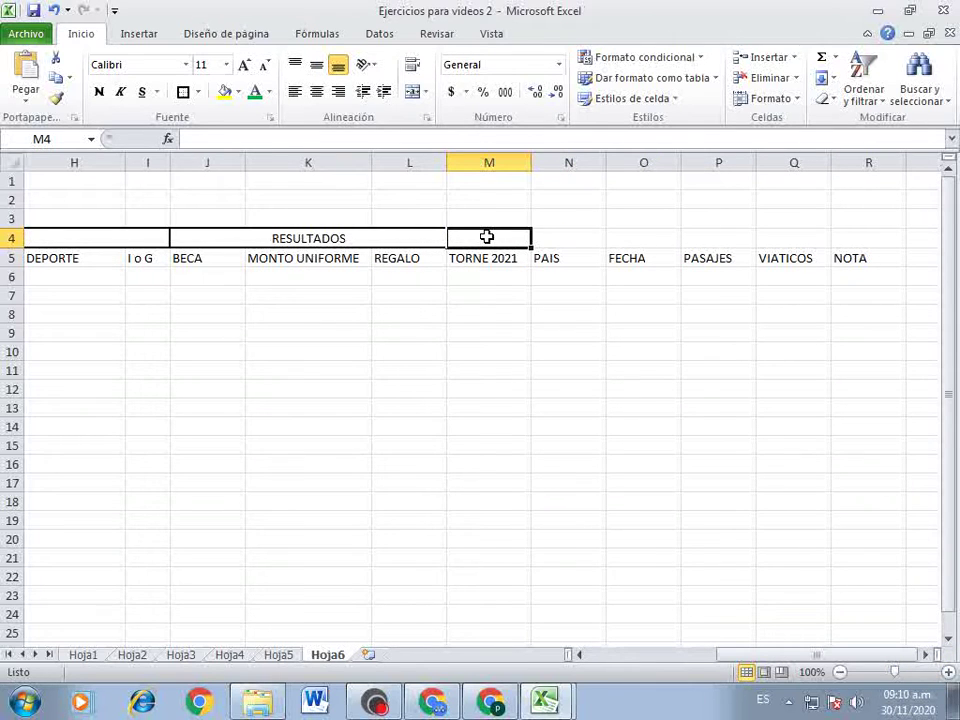
Enter 'DATOS DE CAPTURA' in M4 above columns M to O.
drag(486, 236, 625, 240)
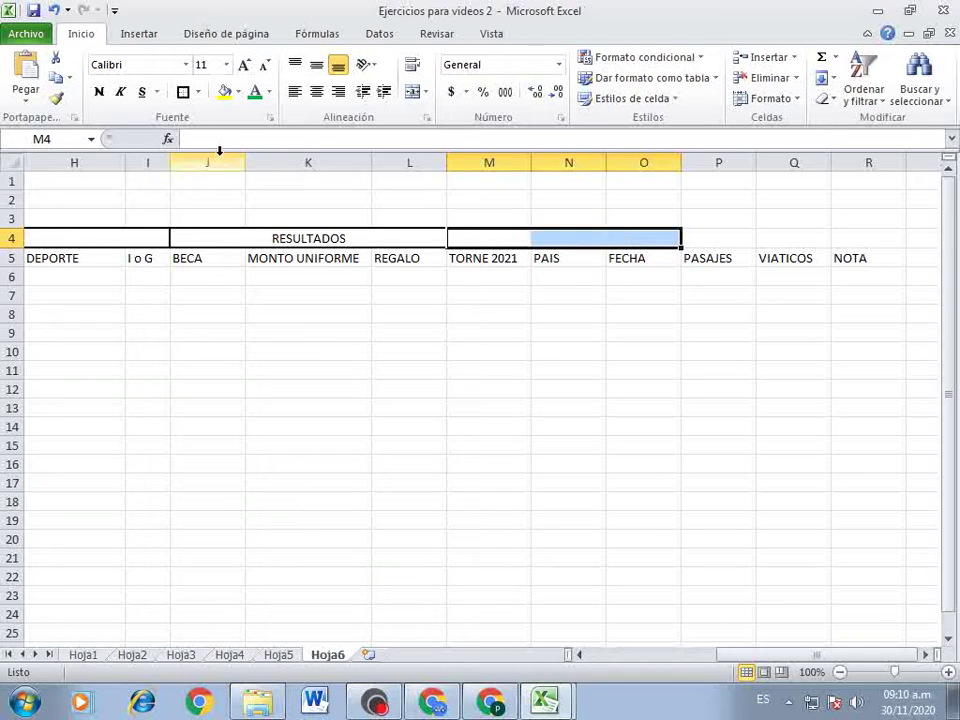
text(DA)
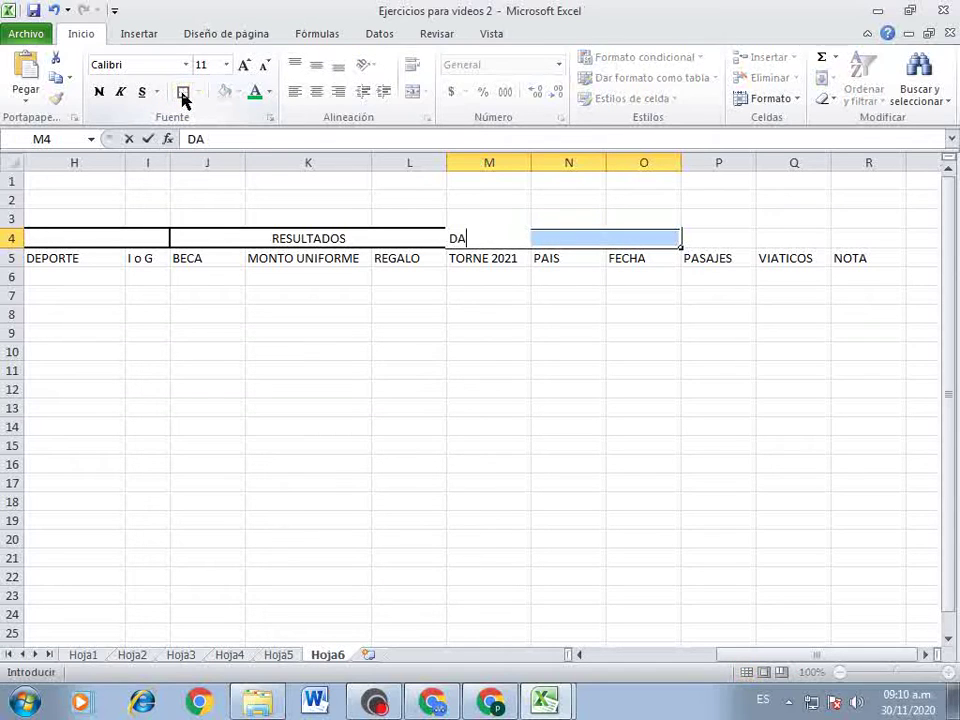
text(TOS DE CA)
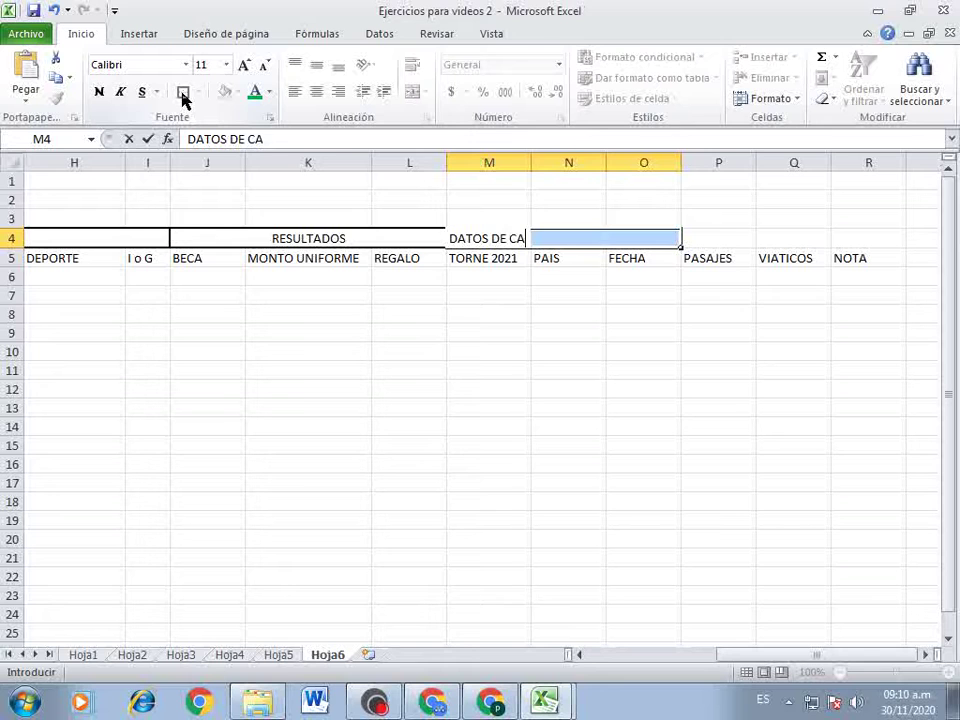
text(PTURA)
key(Return)
key(Up)
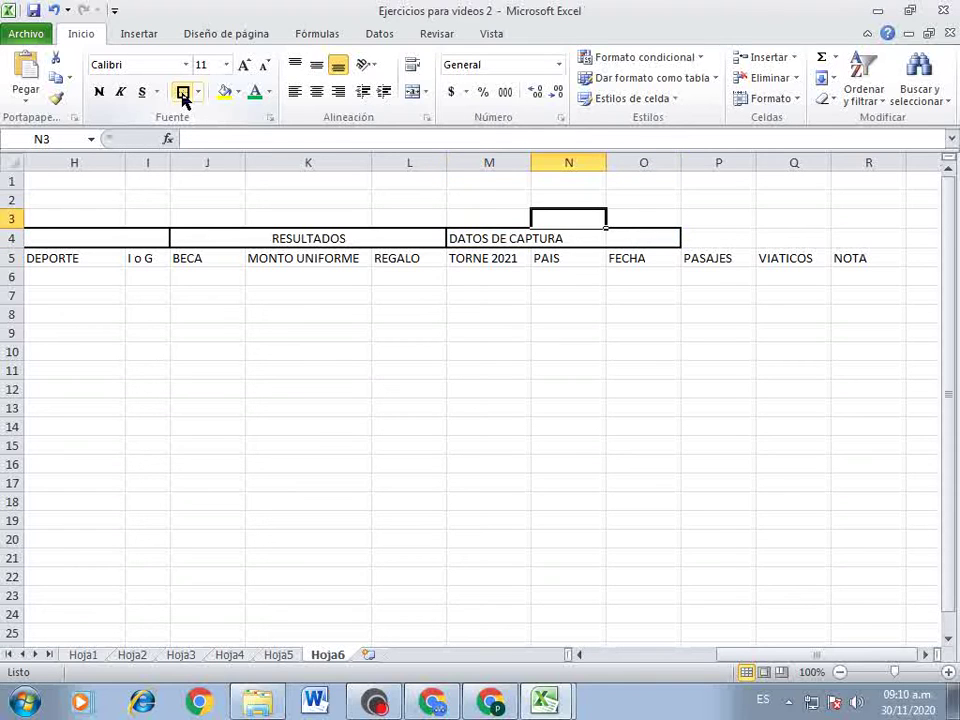
key(Down)
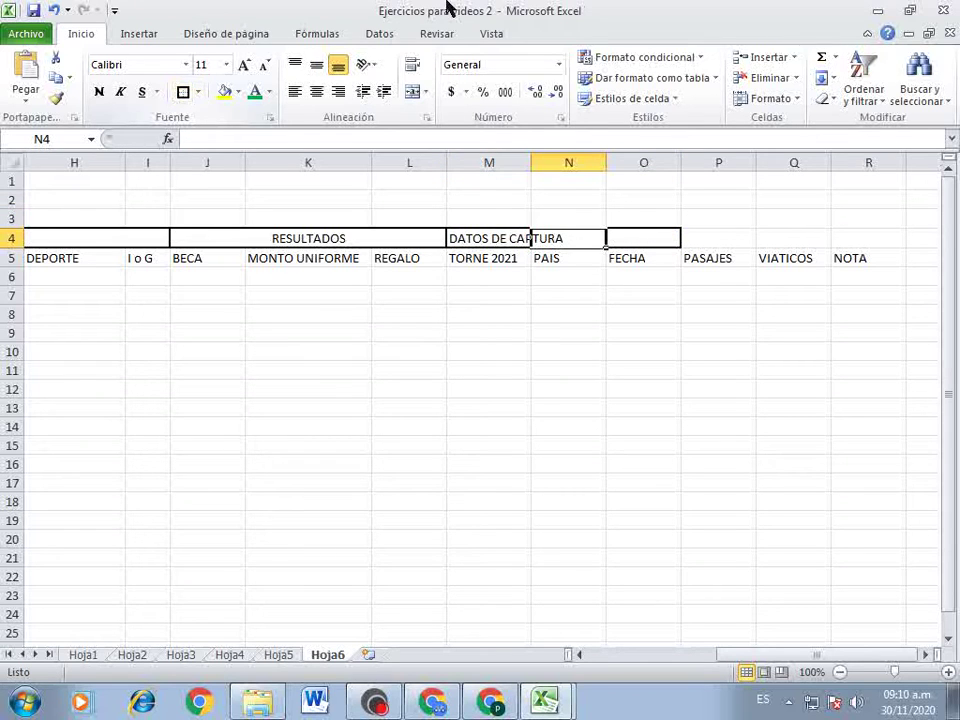
drag(473, 238, 617, 240)
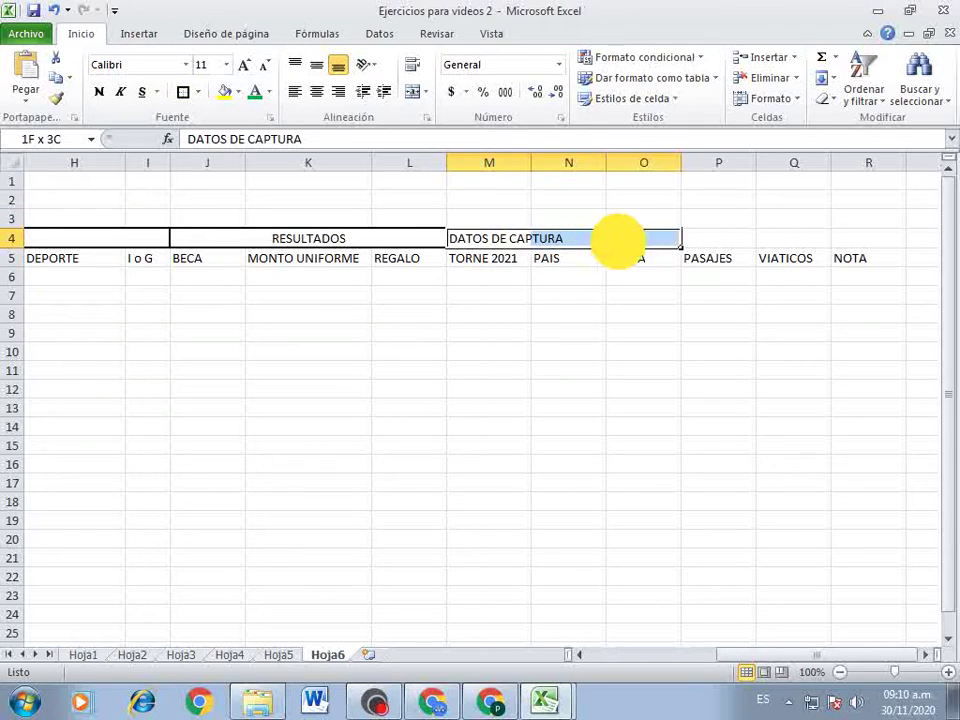
click(424, 92)
click(718, 248)
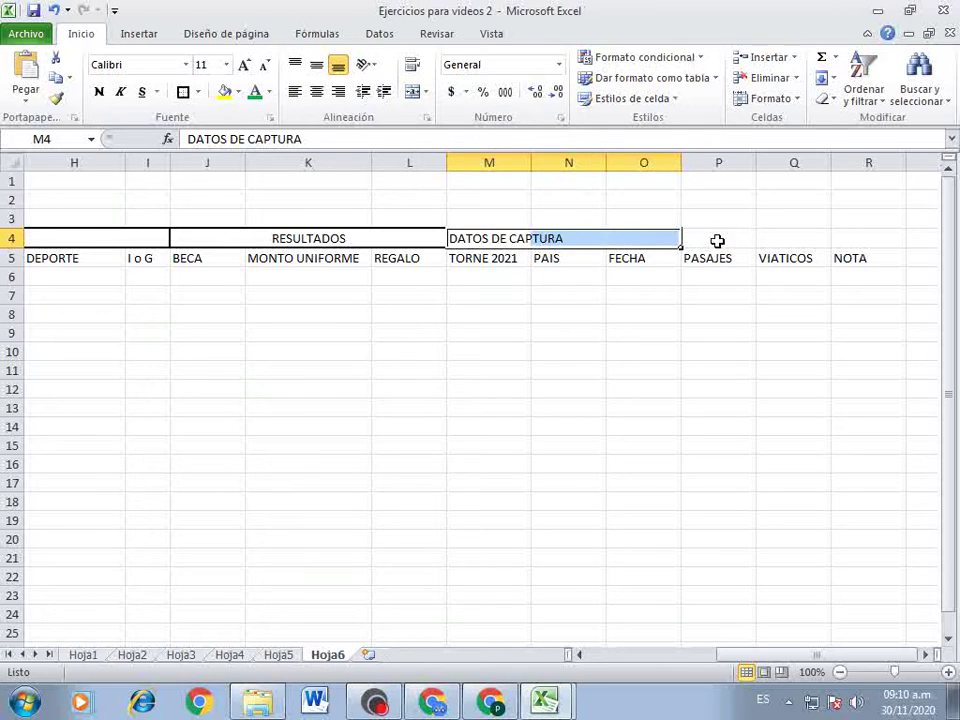
Merge and center P4:R4 and enter 'RESULTADOS' above PASAJES, VIATICOS and NOTA.
drag(718, 242, 859, 242)
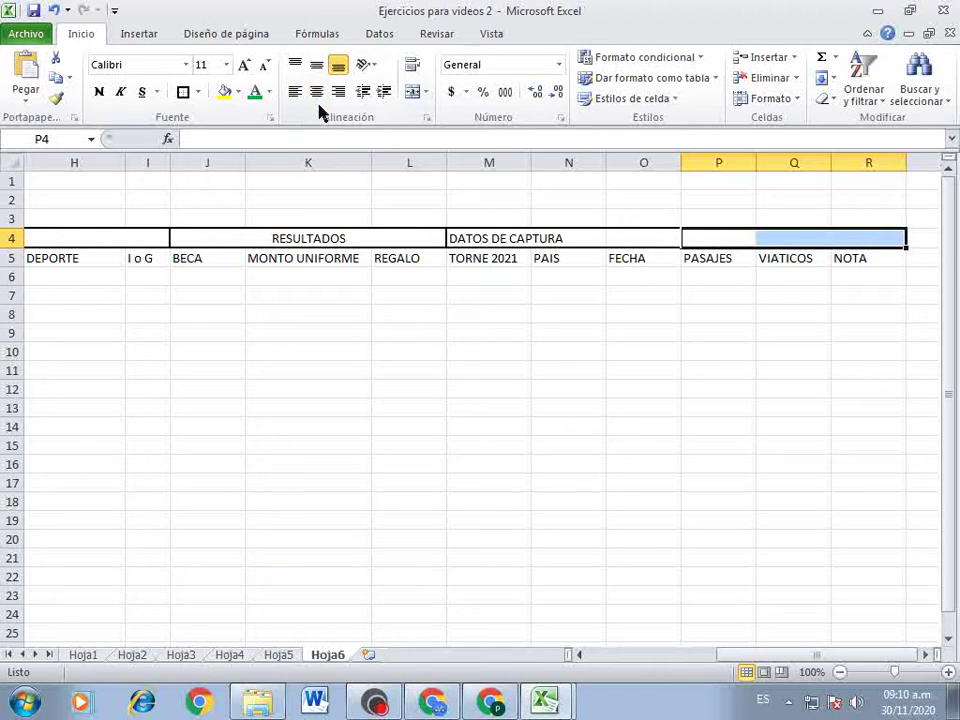
click(413, 91)
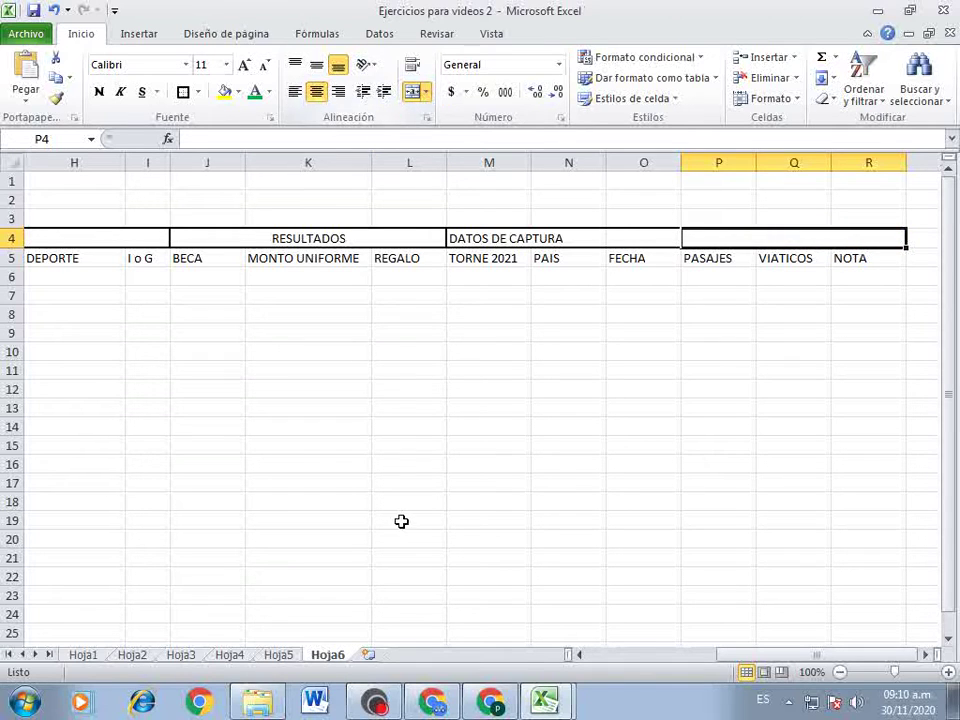
text(RESUL)
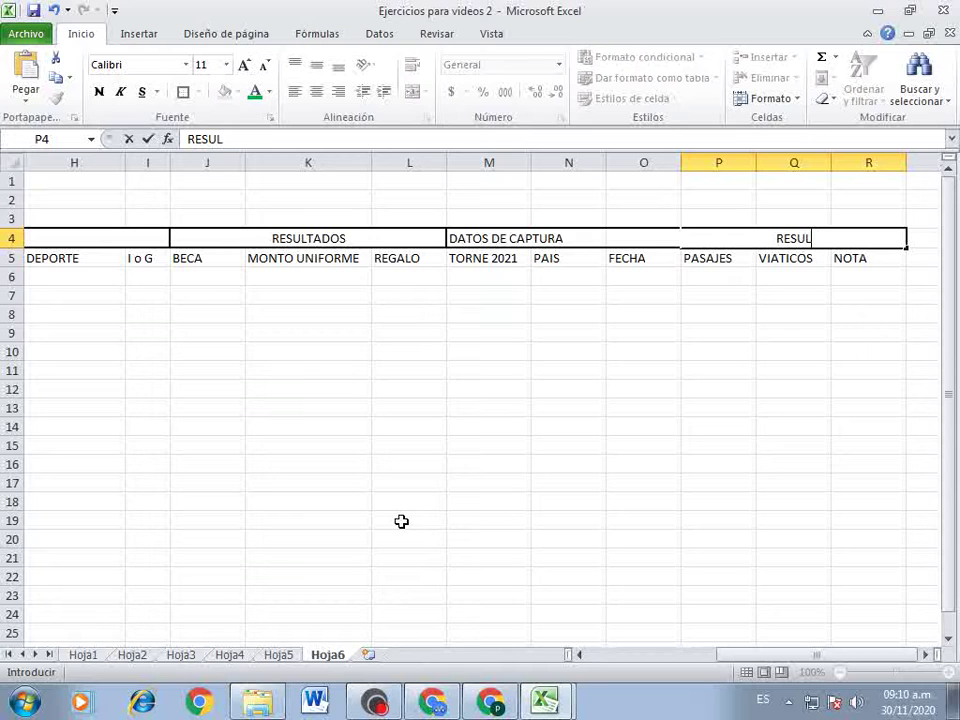
text(TAD)
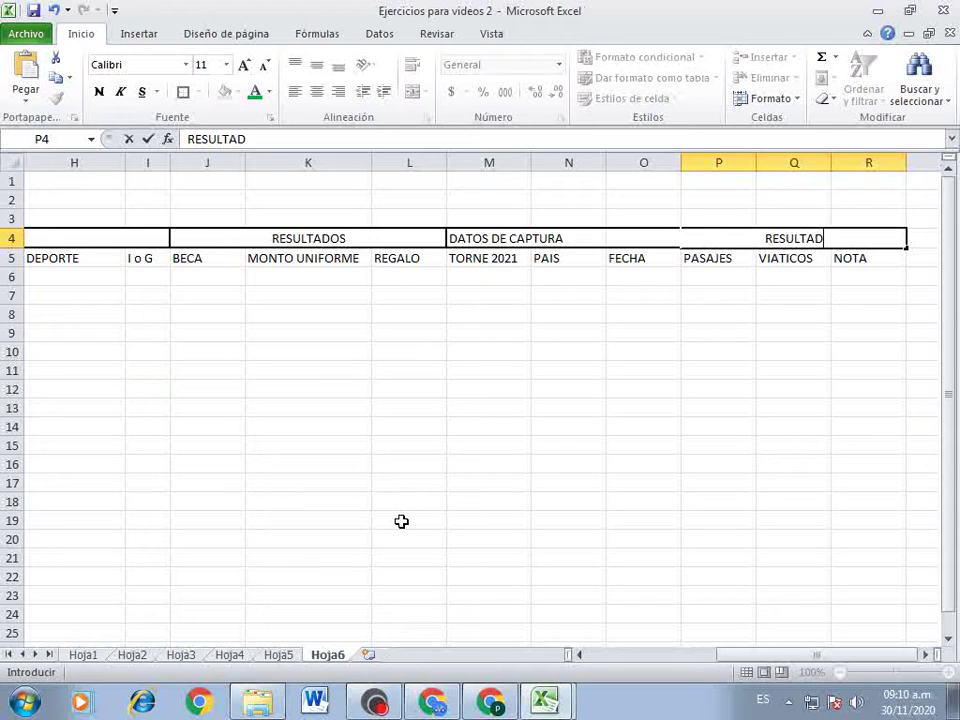
text(OS)
key(Return)
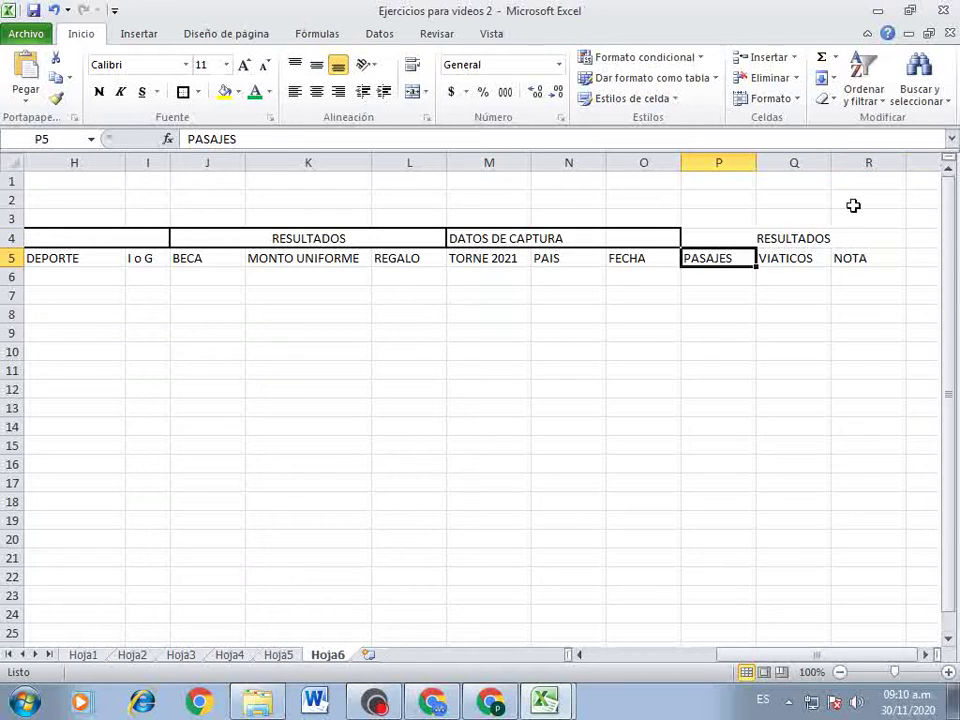
click(754, 245)
click(171, 64)
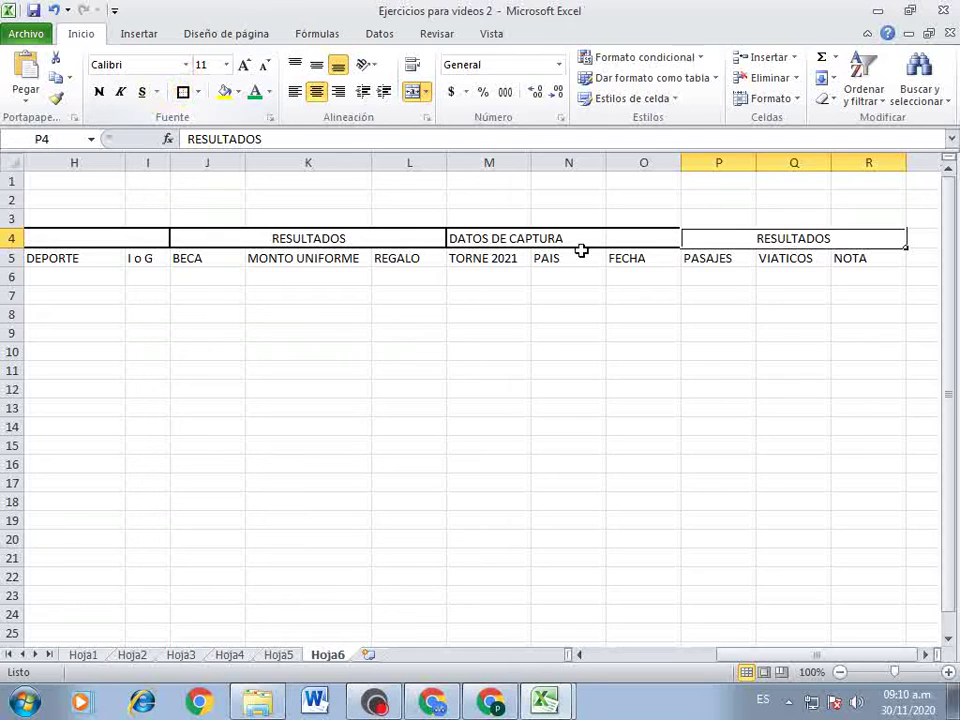
Apply All Borders to the table range A5:R14.
mouse_move(882, 262)
mouse_down()
mouse_move(10, 360)
mouse_move(12, 448)
mouse_up()
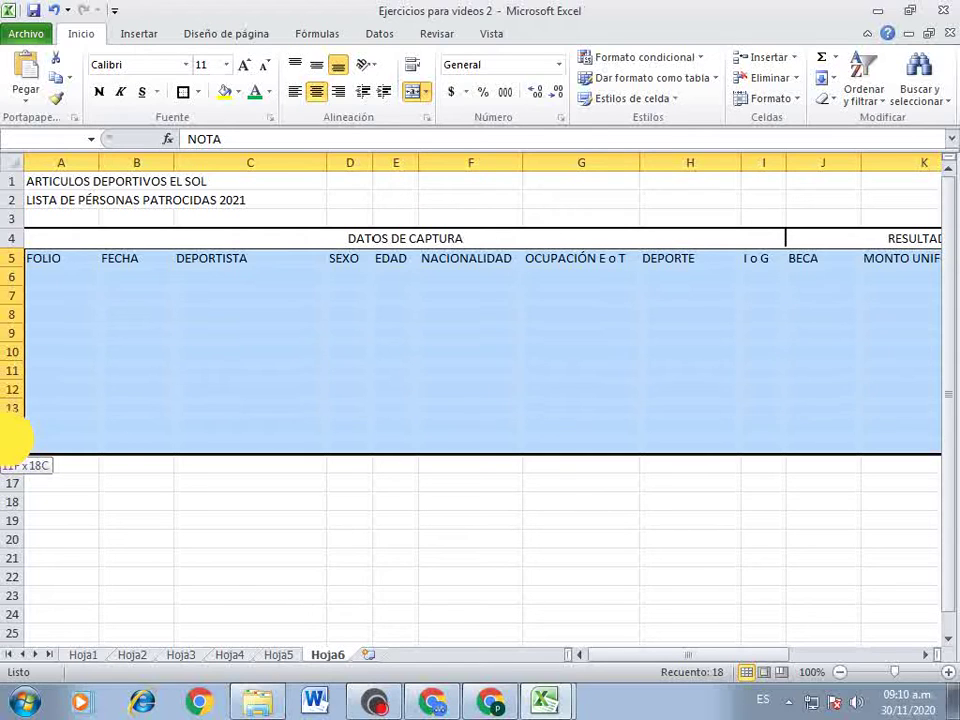
drag(12, 438, 12, 420)
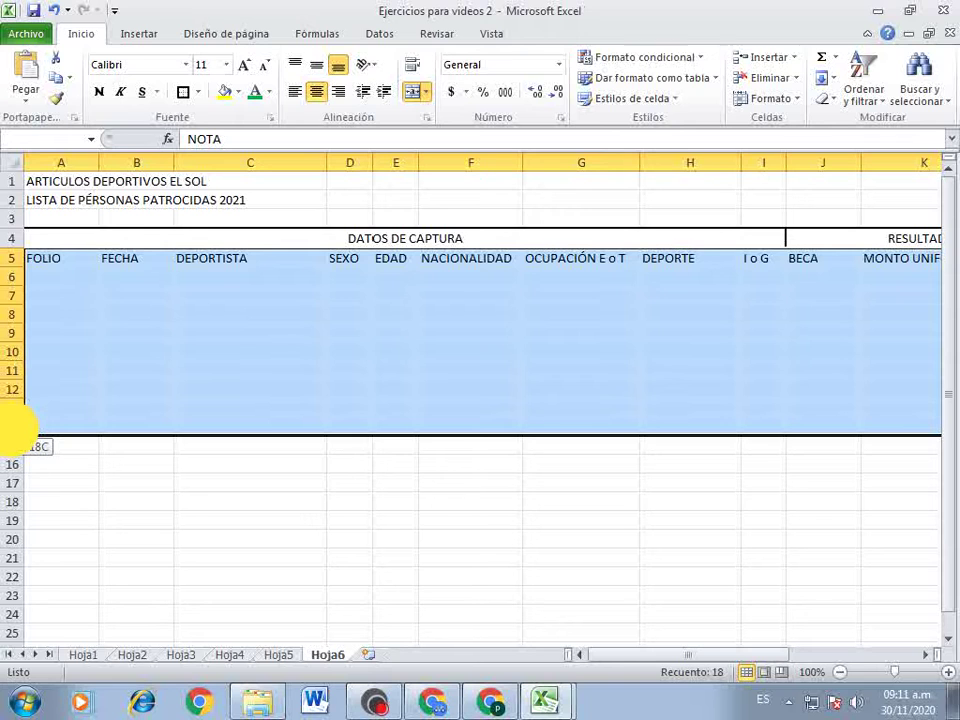
drag(10, 428, 10, 428)
click(199, 92)
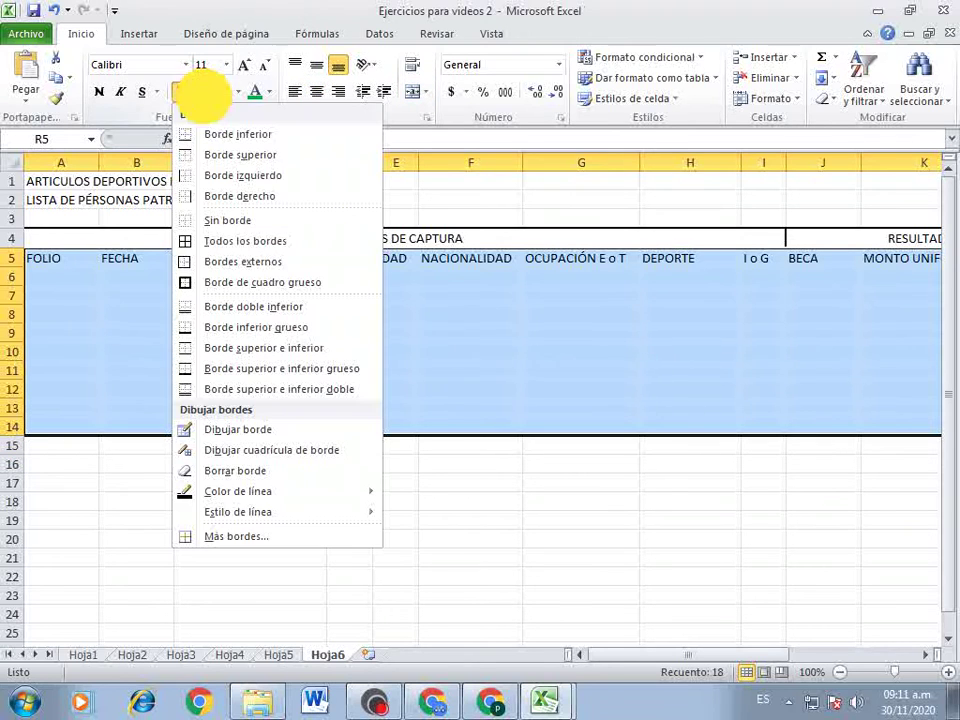
click(215, 241)
click(283, 481)
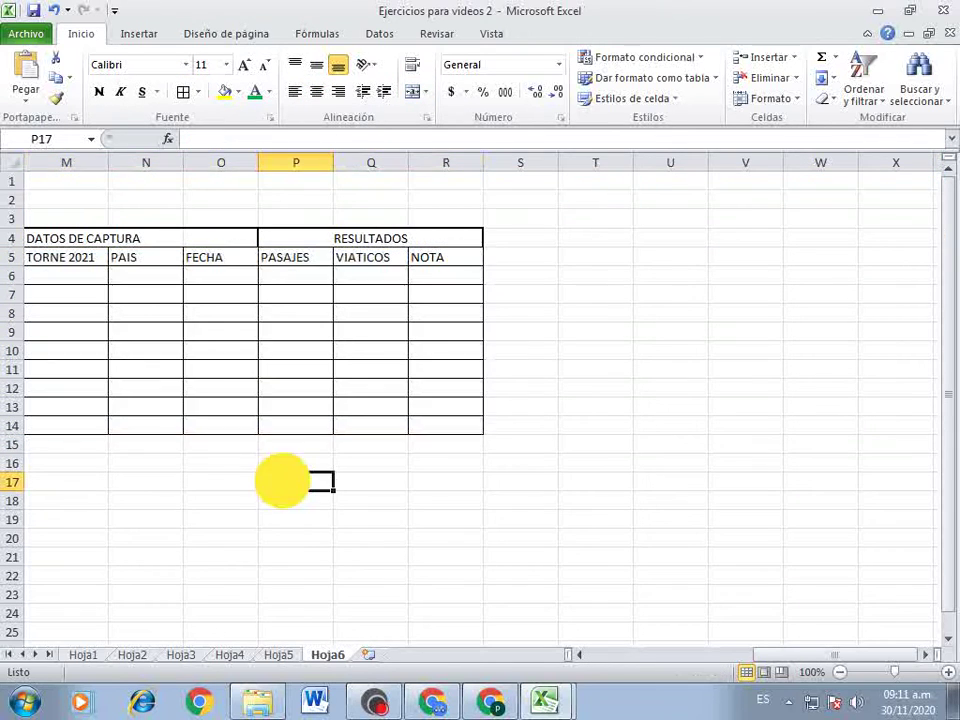
Give the A4 DATOS DE CAPTURA and J4 RESULTADOS banners thick box borders.
drag(800, 655, 517, 658)
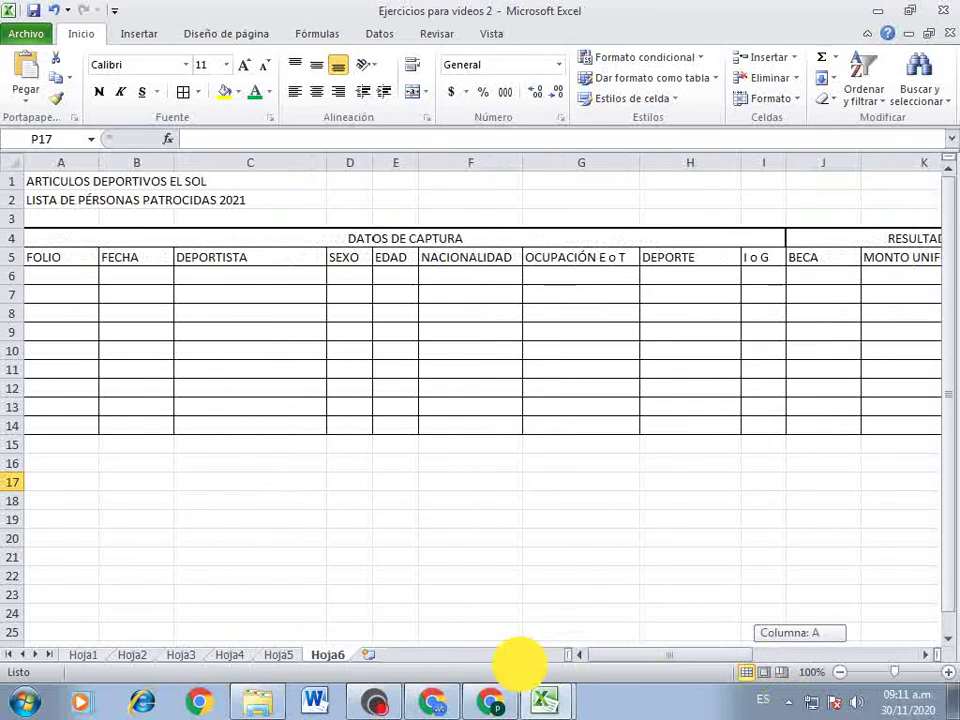
click(489, 238)
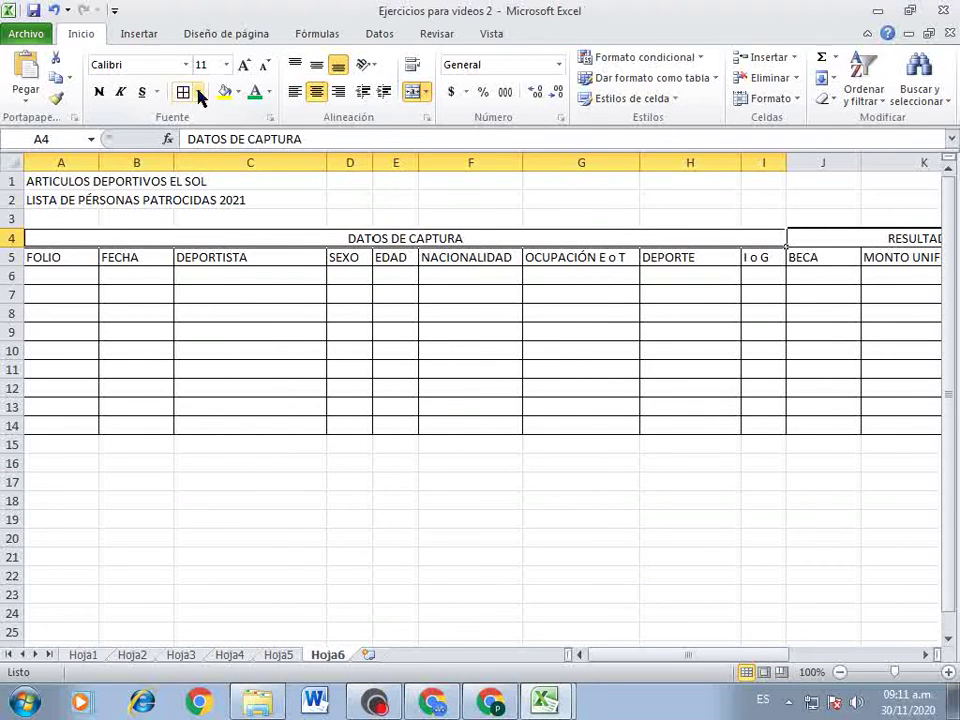
click(200, 92)
click(195, 281)
click(841, 238)
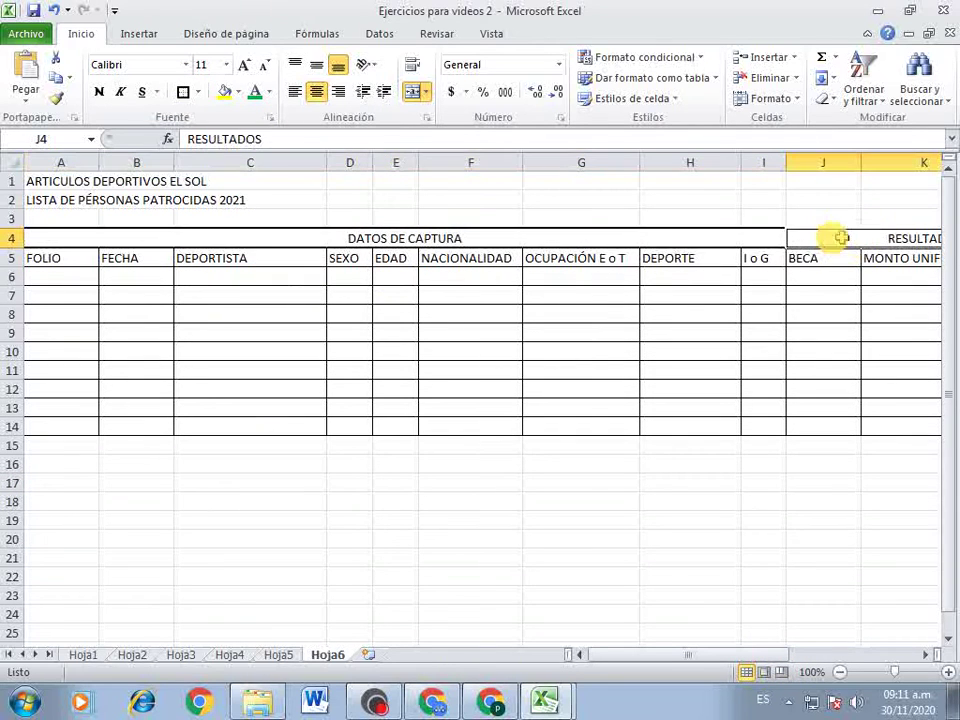
click(183, 92)
Add thick box borders to cells M4 and N4.
key(Tab)
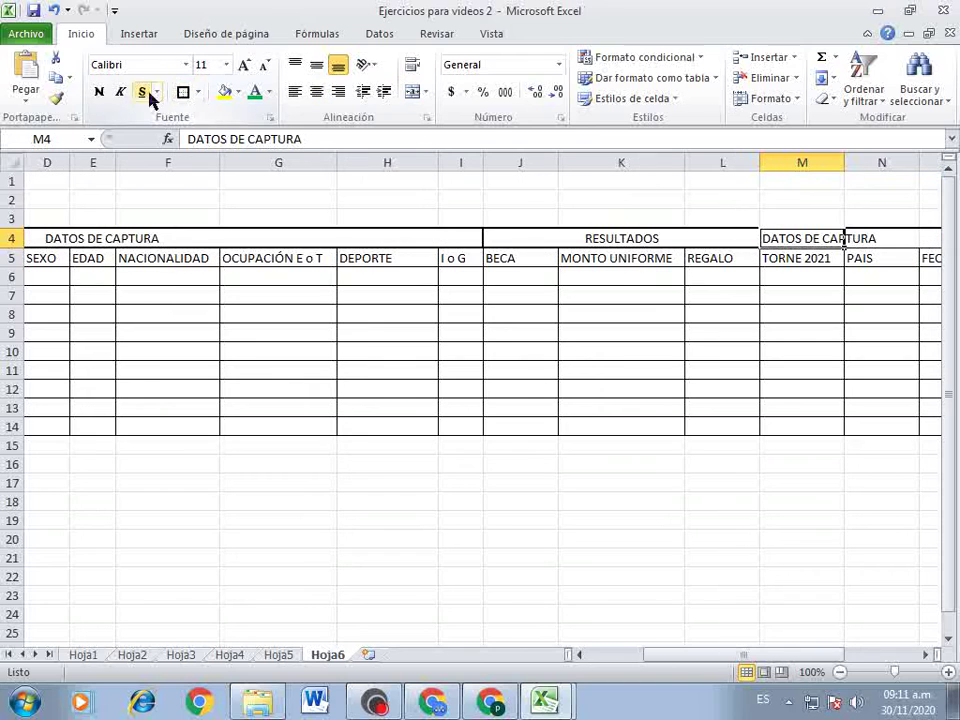
click(183, 92)
key(Tab)
click(183, 92)
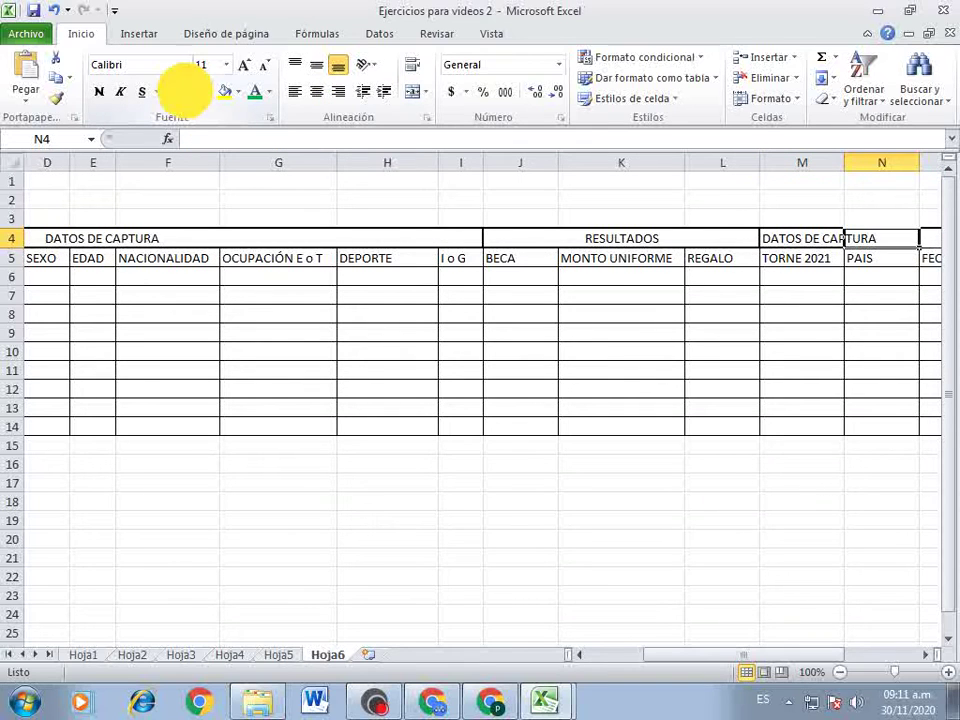
key(Tab)
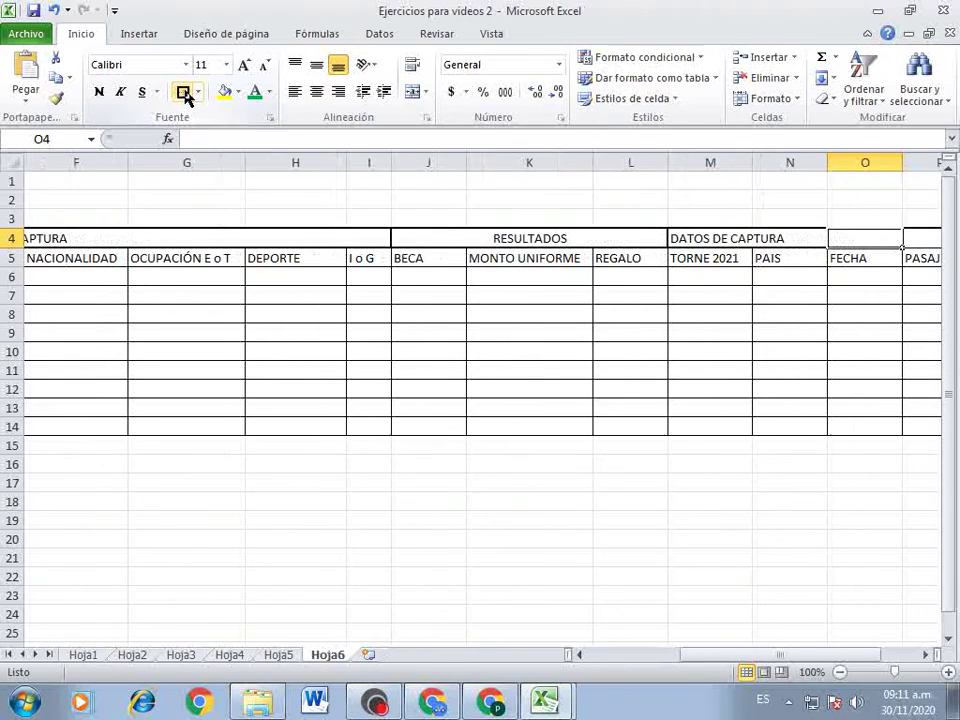
key(Tab)
key(Tab)
key(Tab)
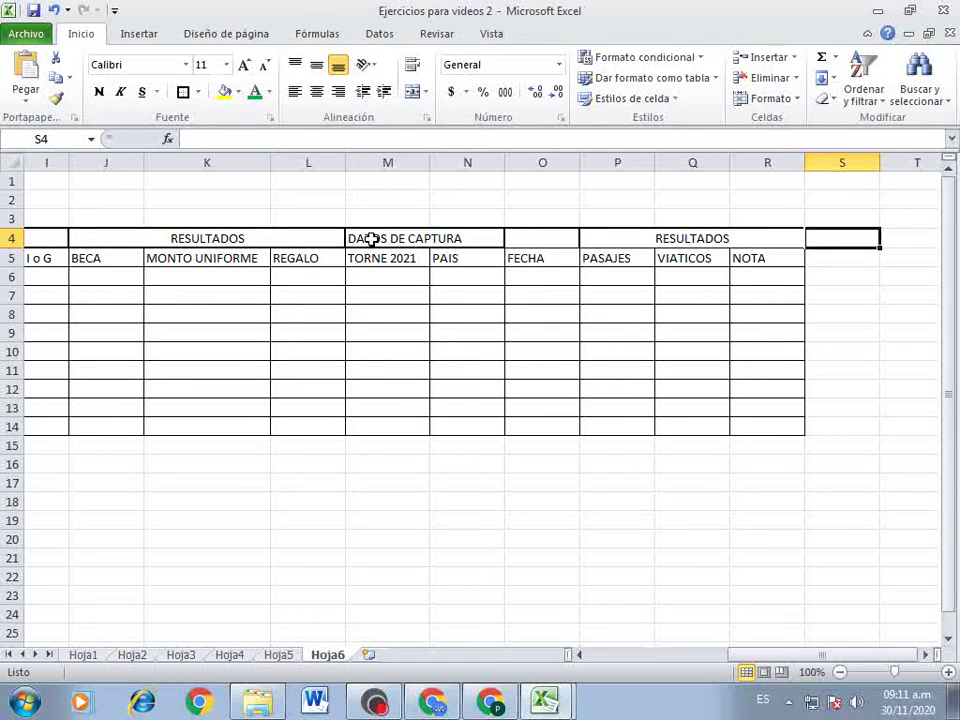
Merge and center 'DATOS DE CAPTURA' across M4:O4.
drag(371, 239, 525, 242)
click(413, 91)
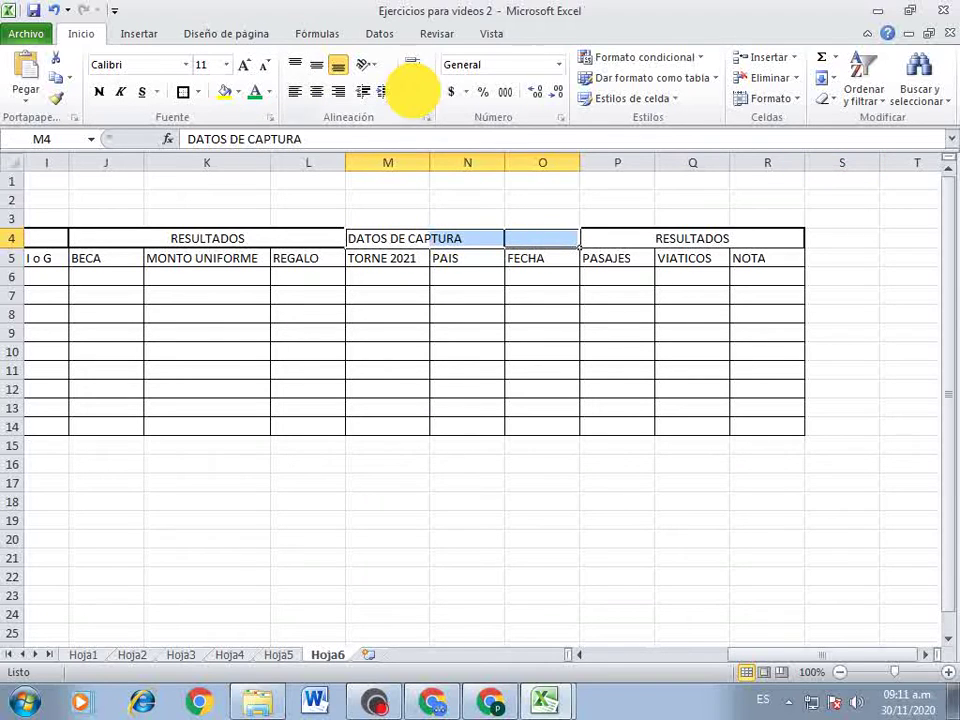
click(411, 91)
click(411, 91)
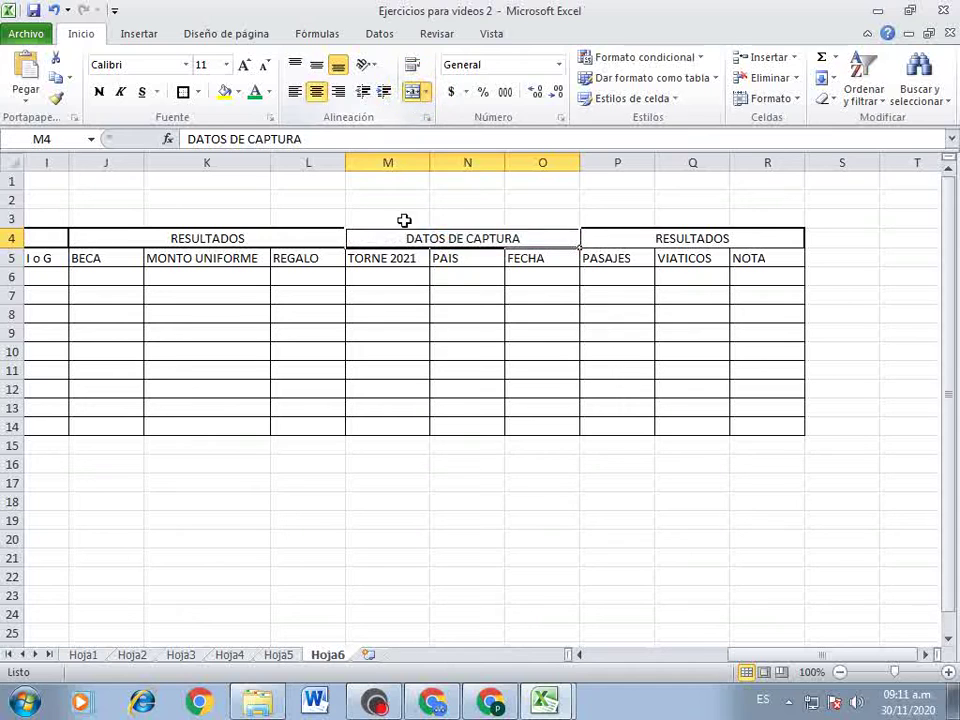
click(454, 340)
click(409, 237)
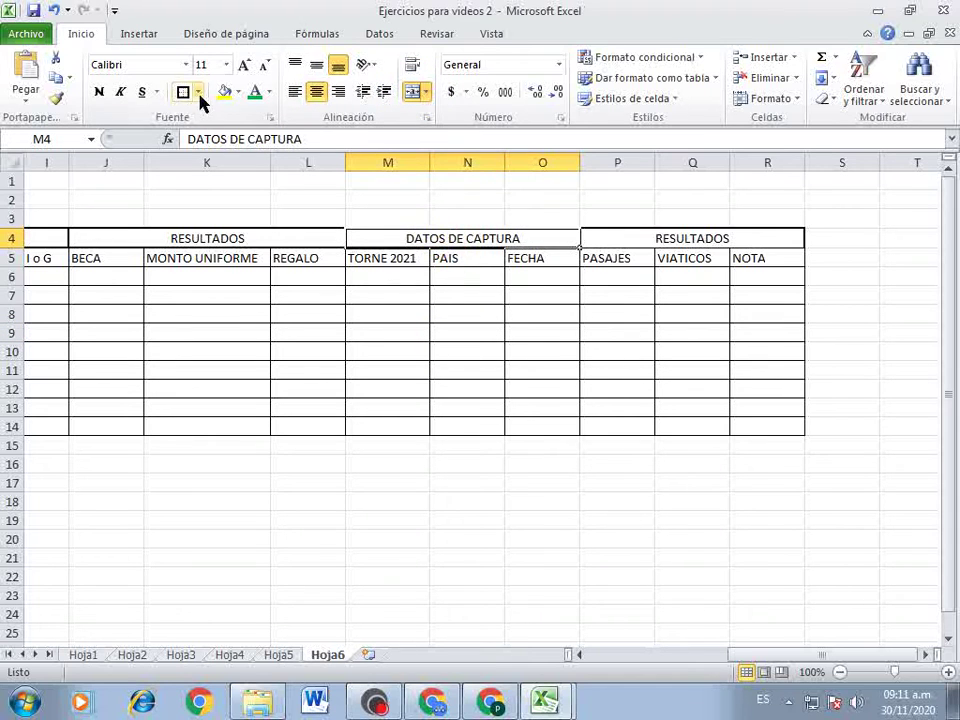
Put a thick box border around the P4:R4 RESULTADOS header.
click(685, 239)
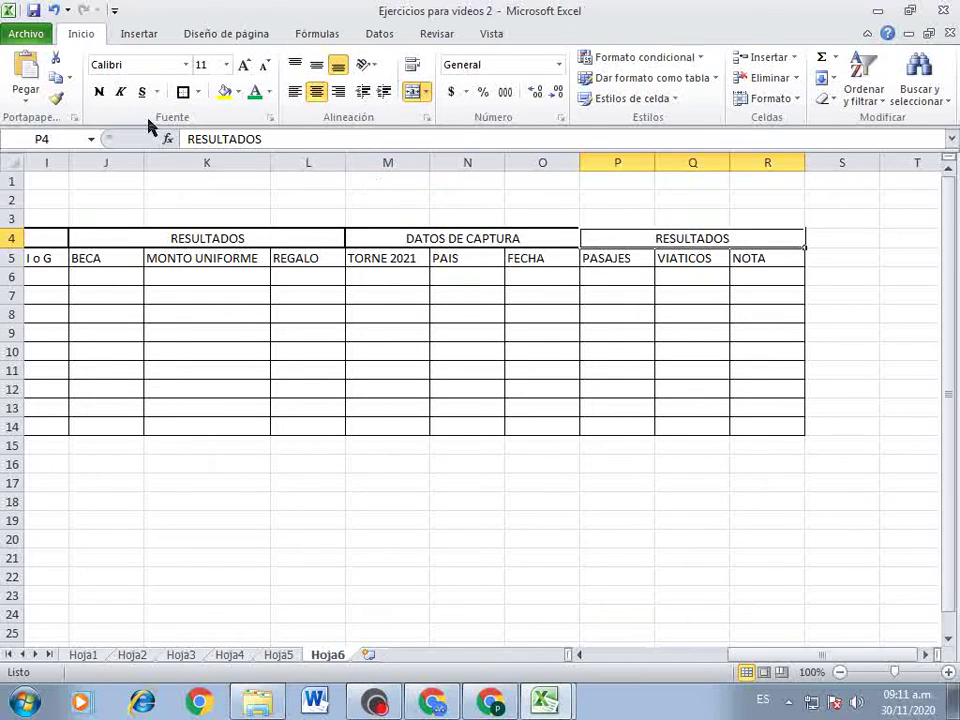
click(183, 91)
click(306, 350)
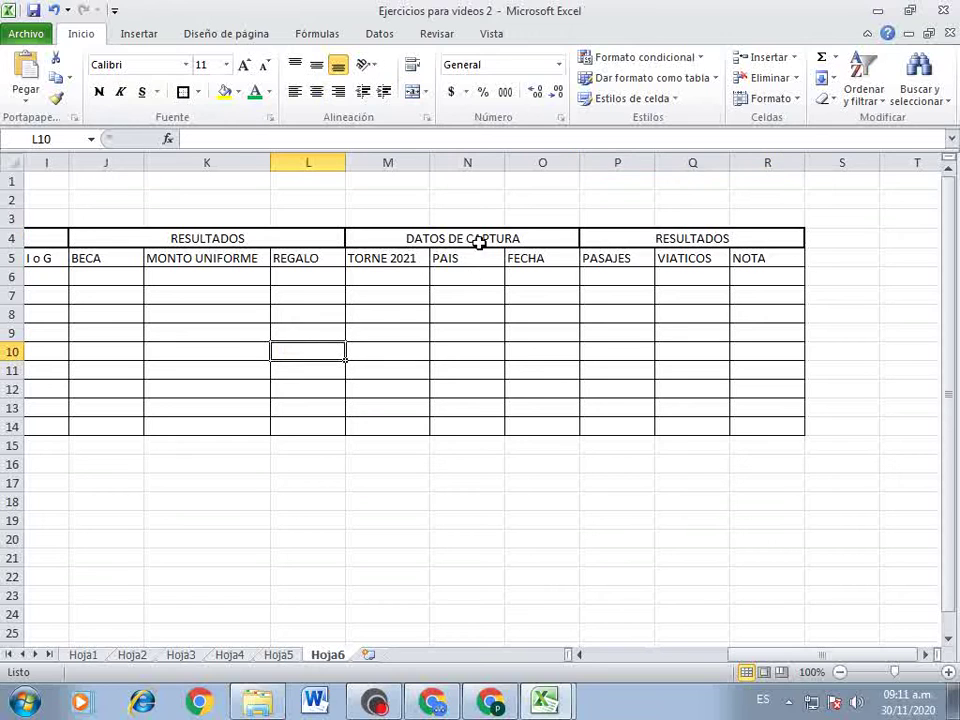
Fill the J4:L4 and P4:R4 RESULTADOS headers with yellow.
drag(825, 655, 527, 678)
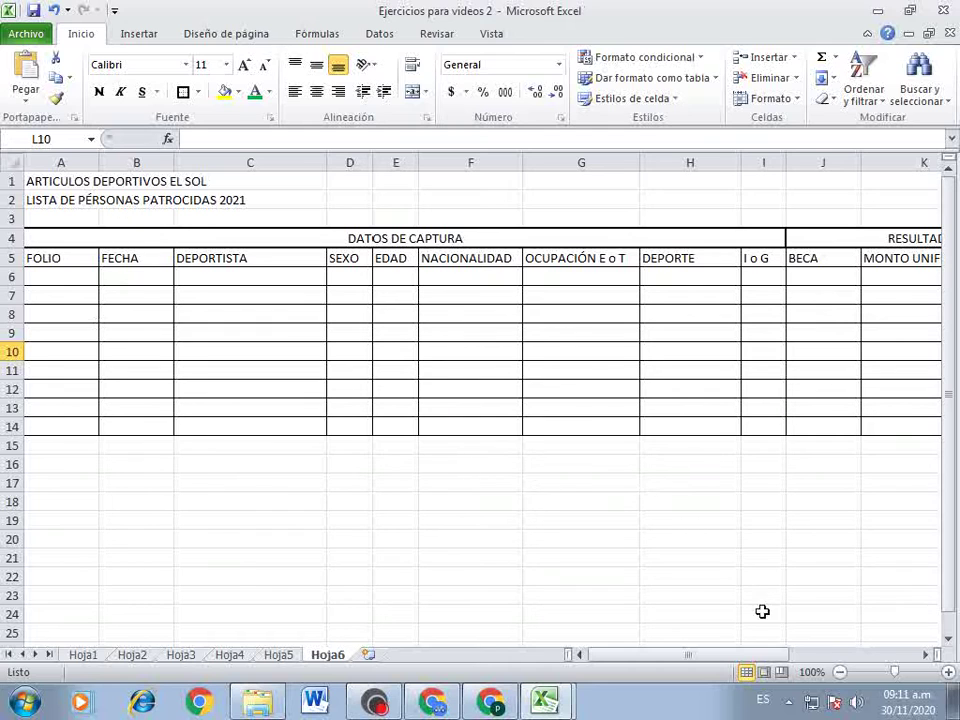
click(930, 655)
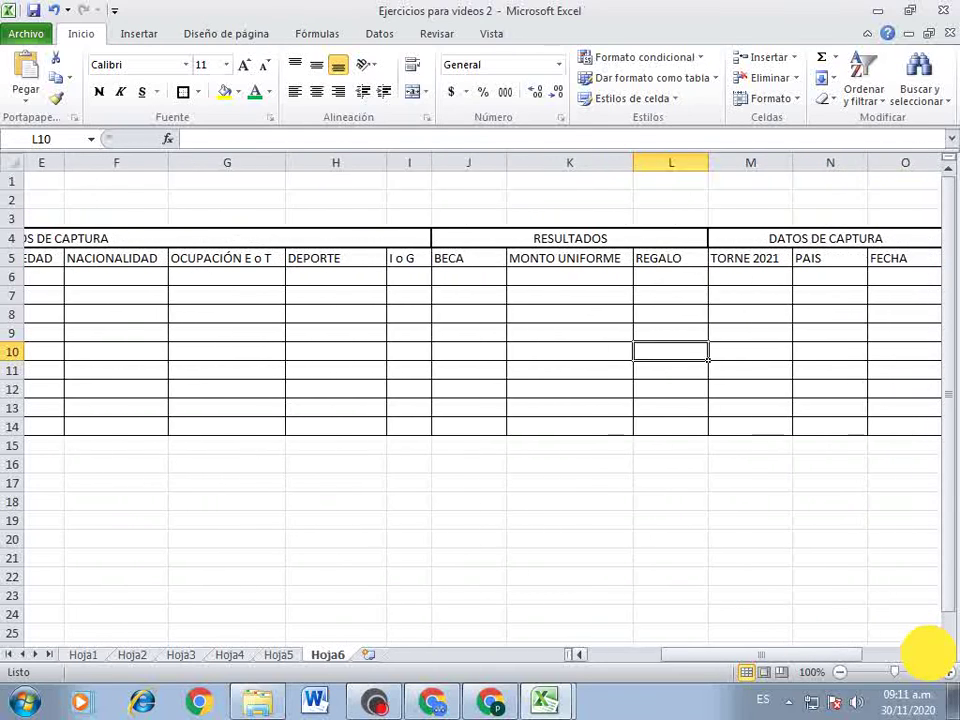
click(368, 236)
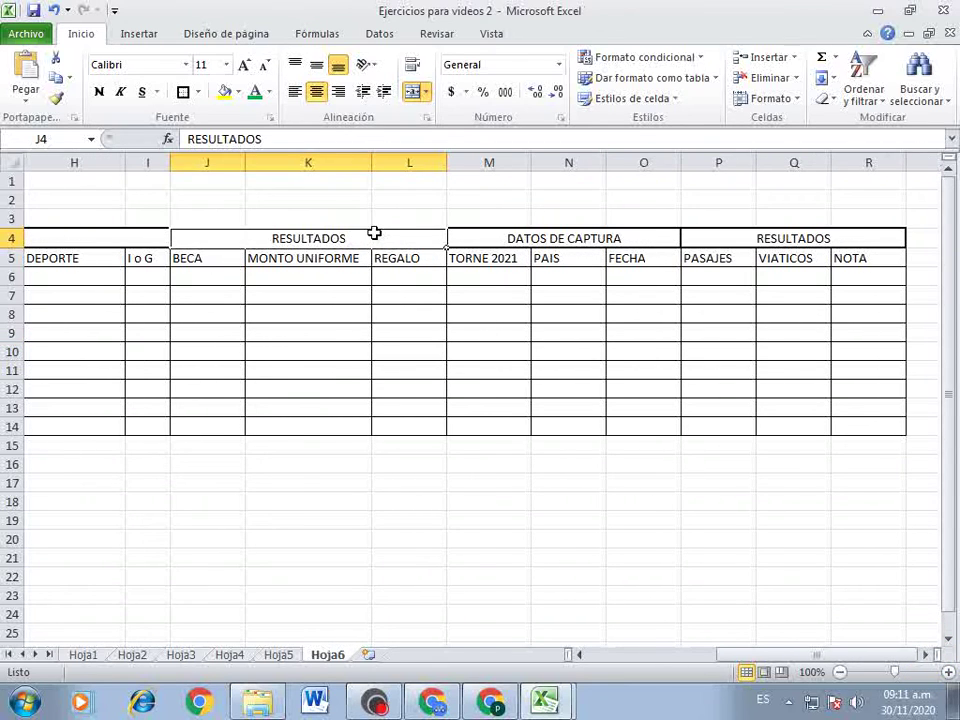
click(226, 92)
click(797, 237)
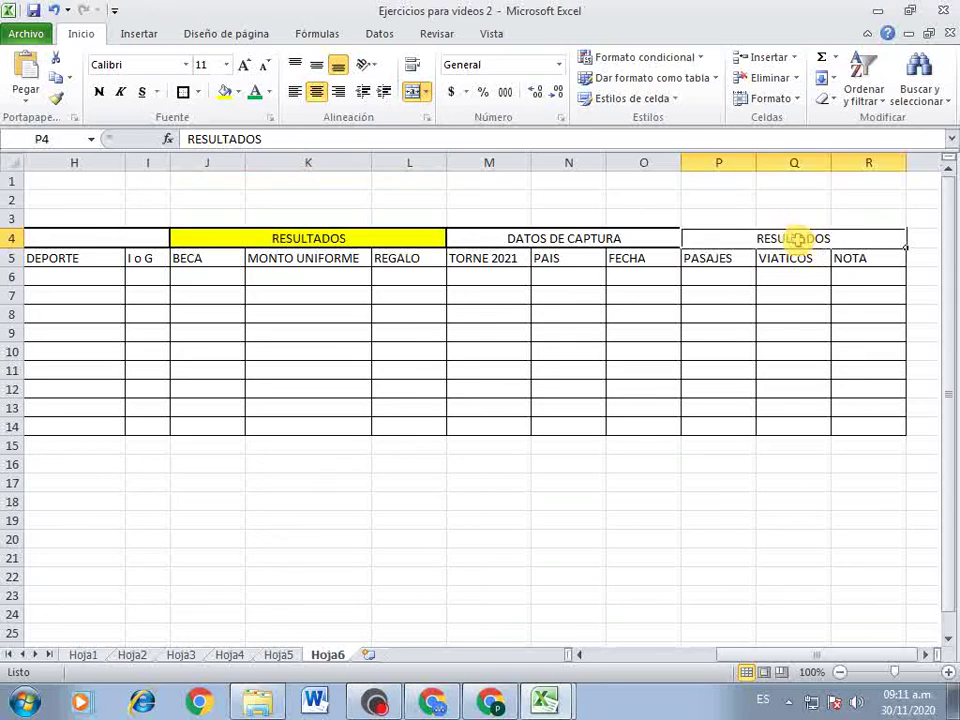
click(224, 93)
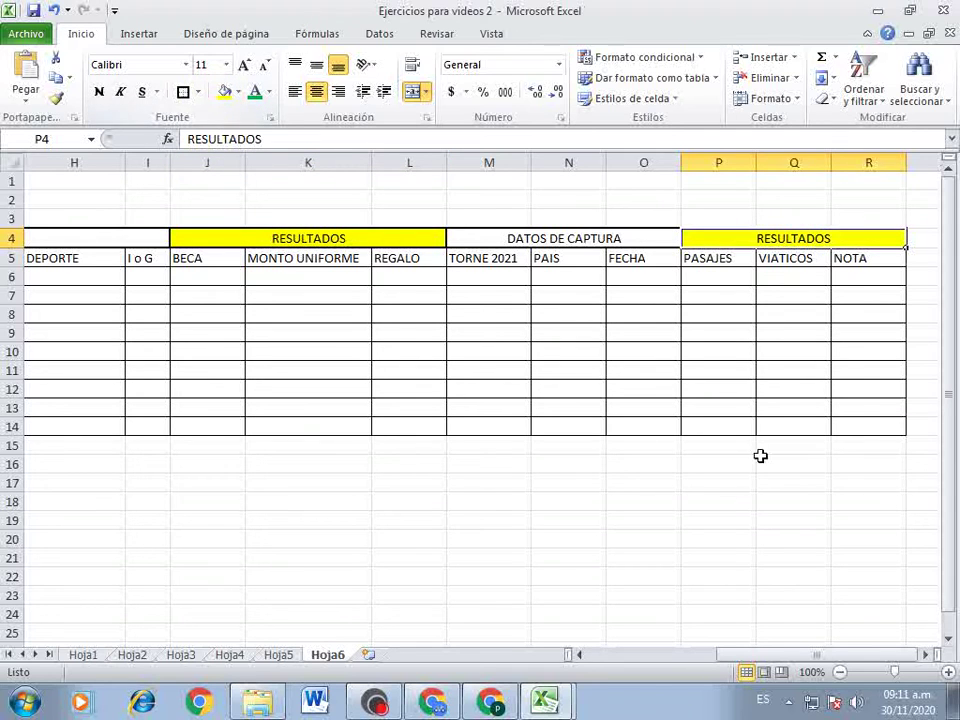
click(718, 501)
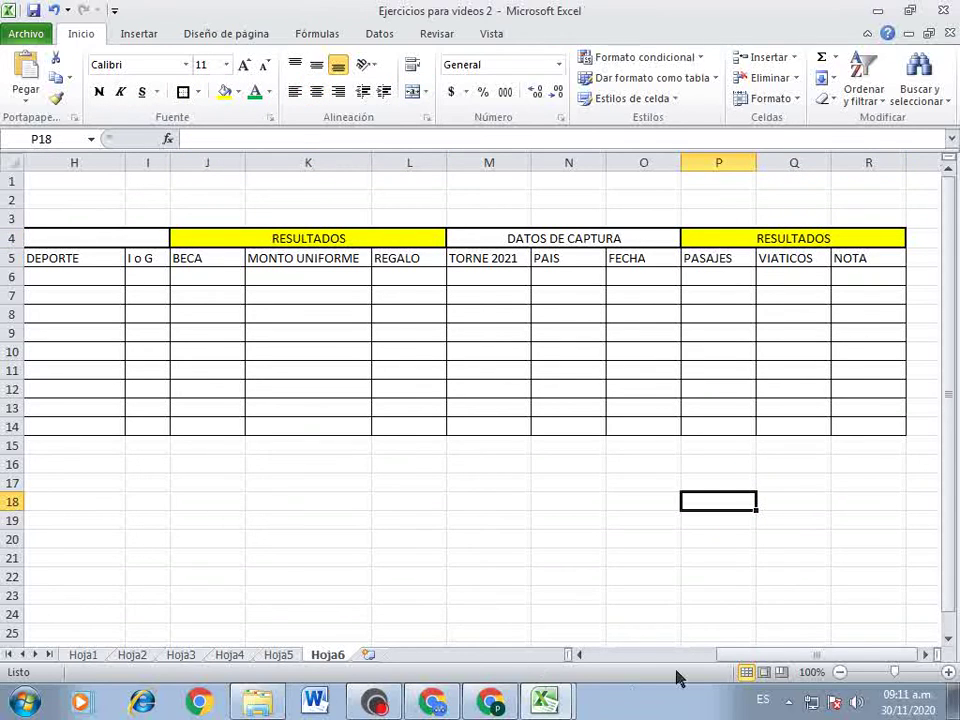
drag(784, 660, 908, 657)
drag(808, 660, 680, 658)
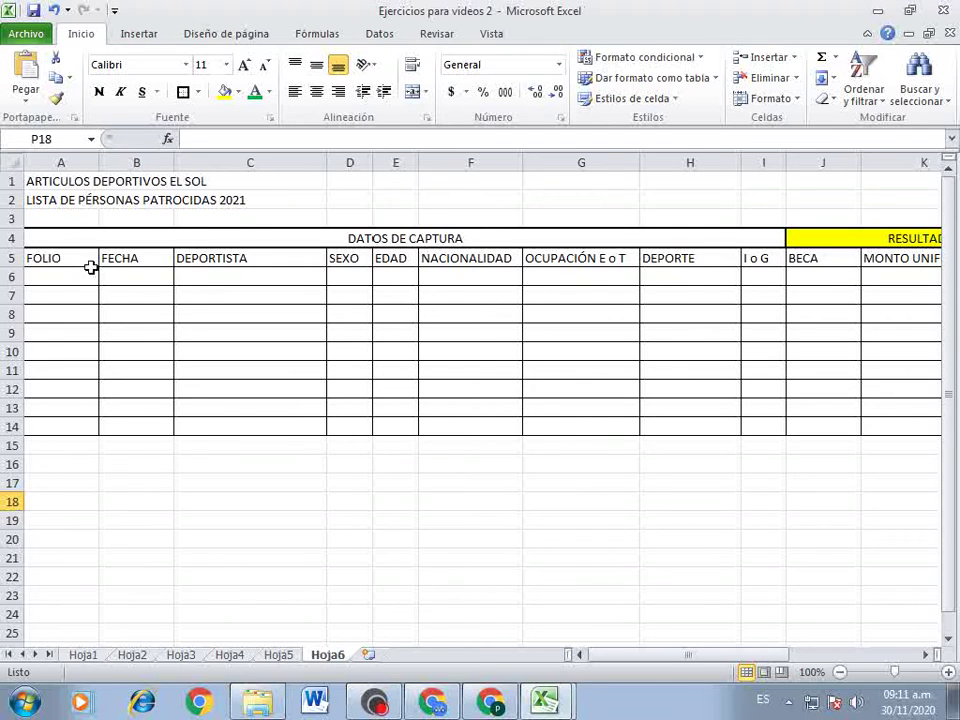
drag(90, 268, 760, 430)
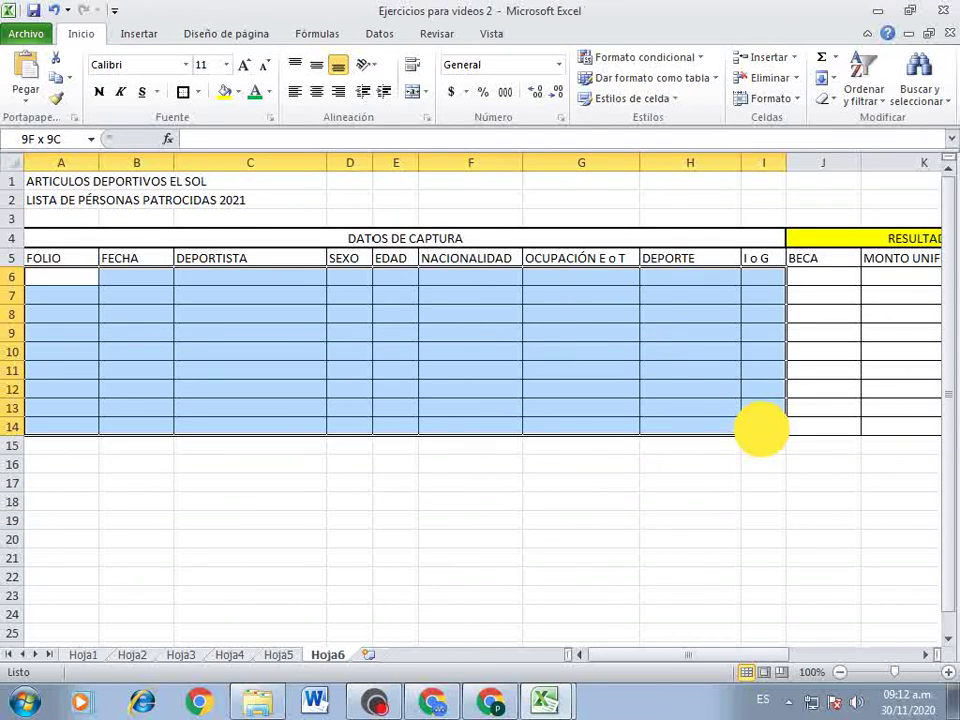
click(925, 654)
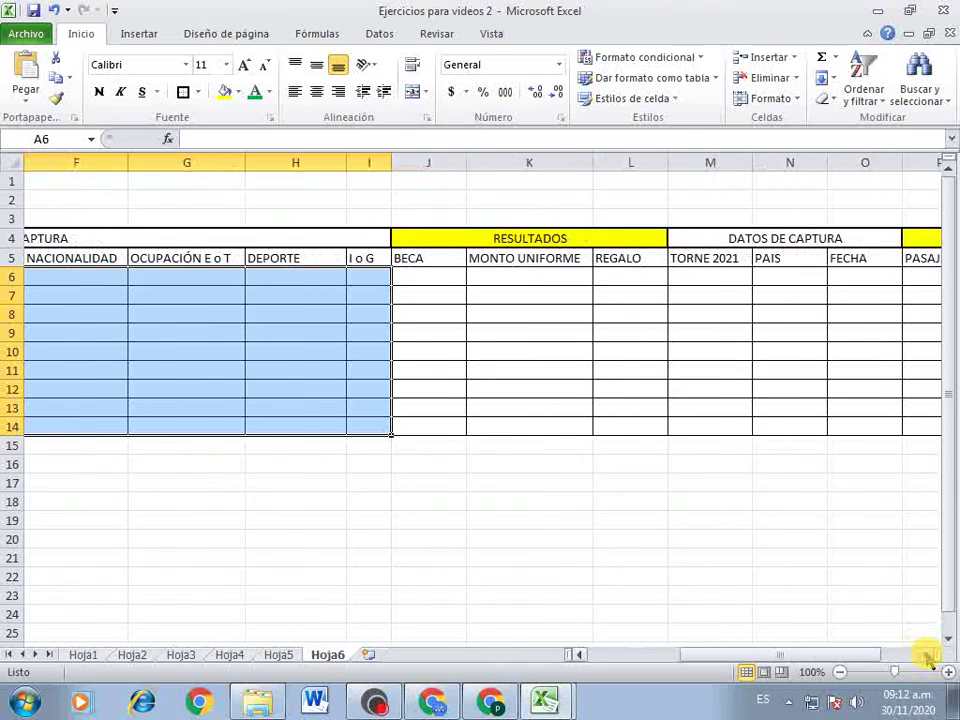
click(925, 654)
drag(400, 262, 553, 428)
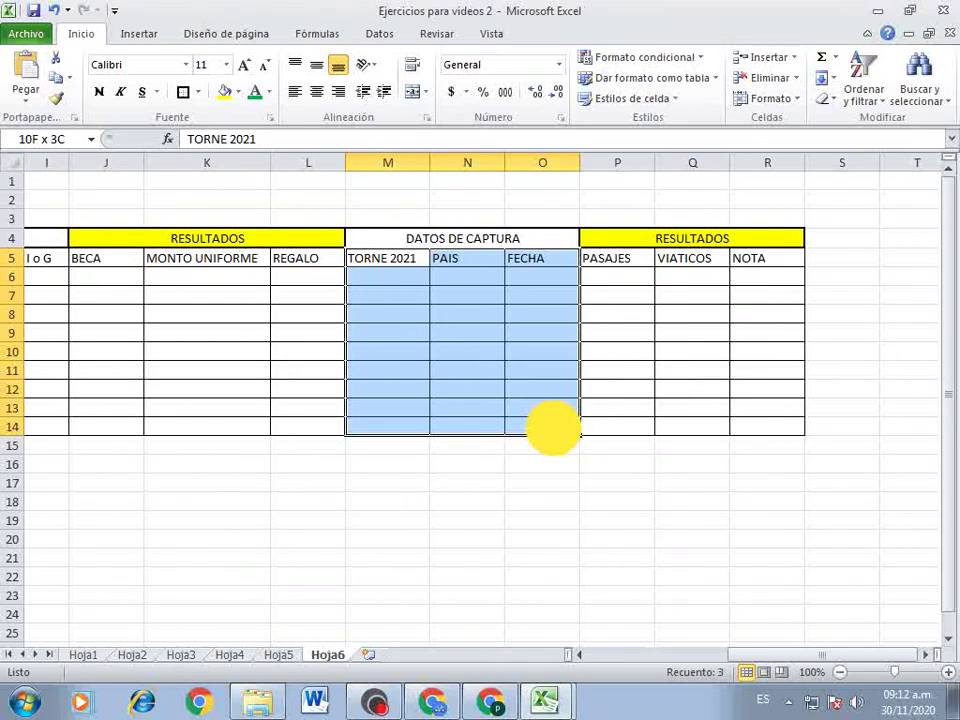
click(583, 590)
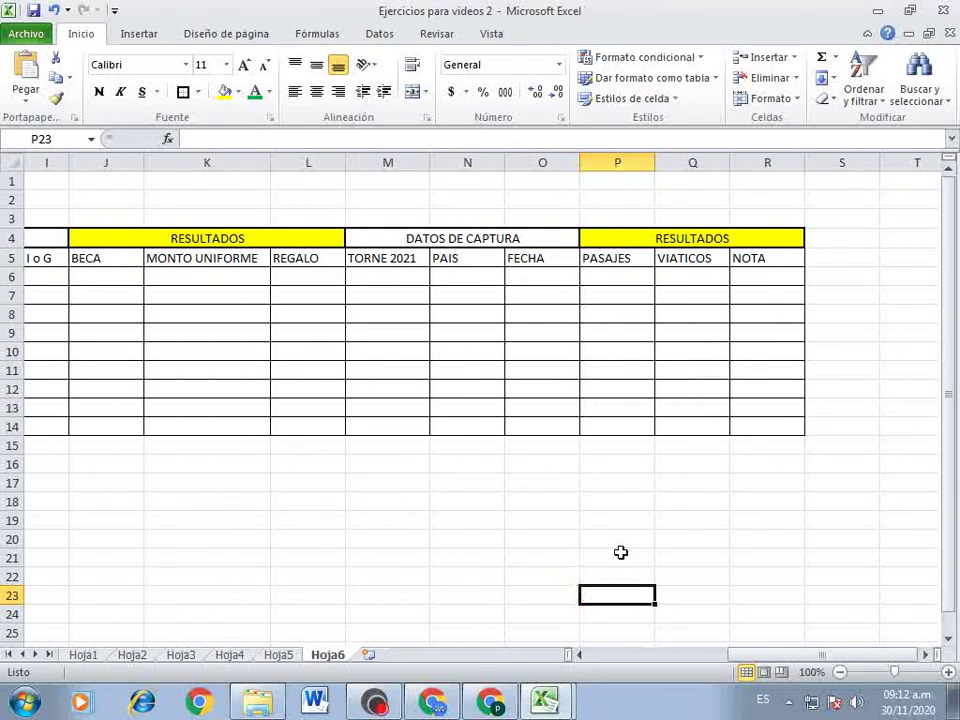
drag(781, 263, 47, 244)
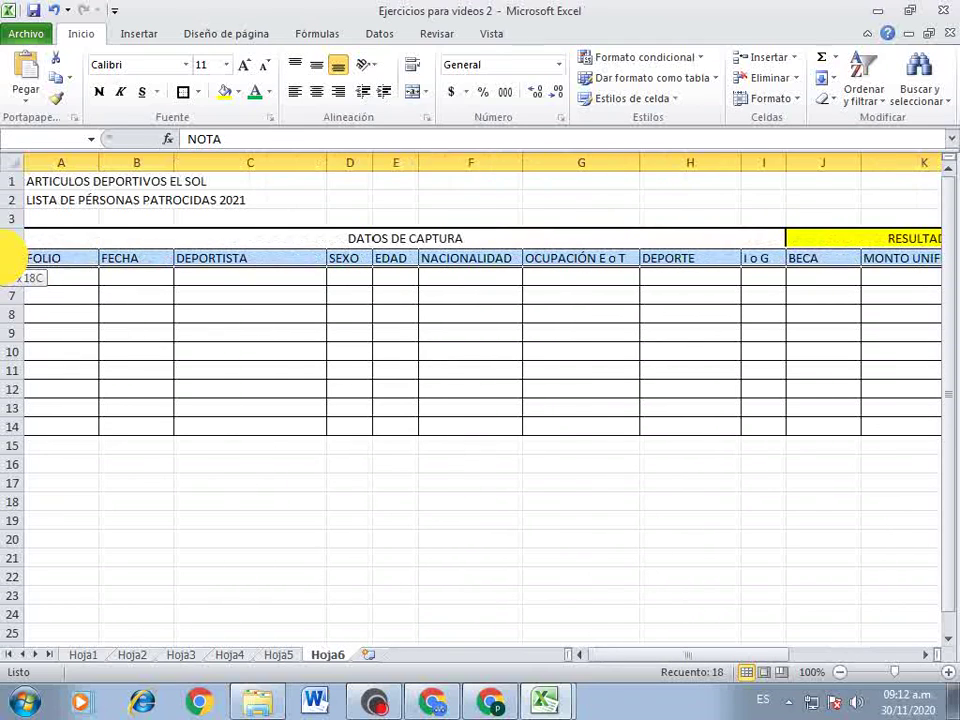
Center the row 5 headings and widen the NOTA, VIATICOS and PASAJES columns.
click(316, 91)
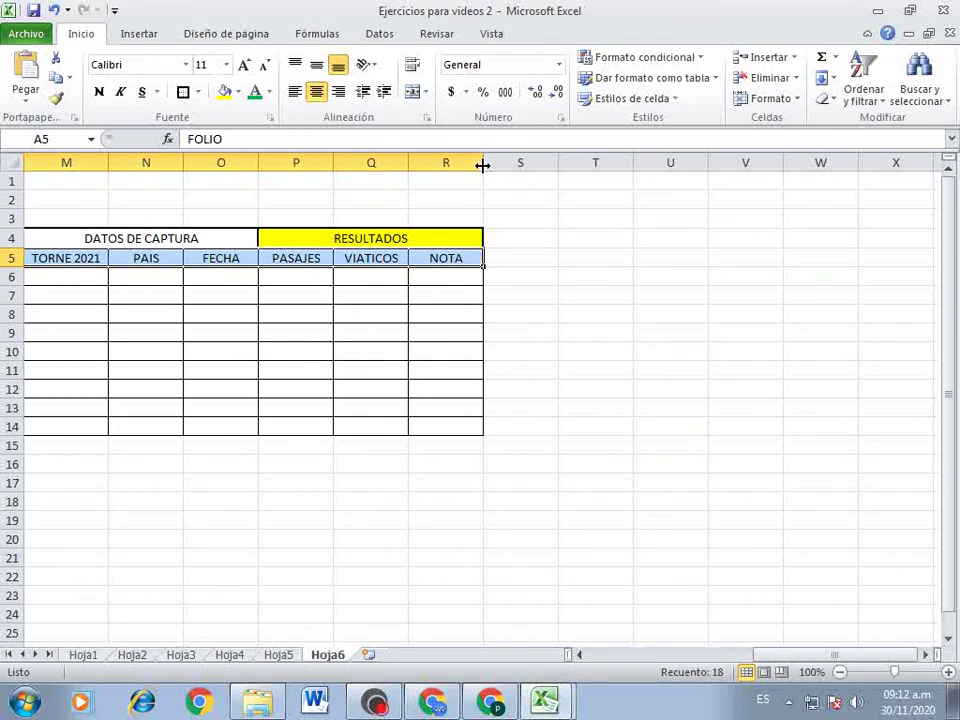
drag(483, 165, 567, 165)
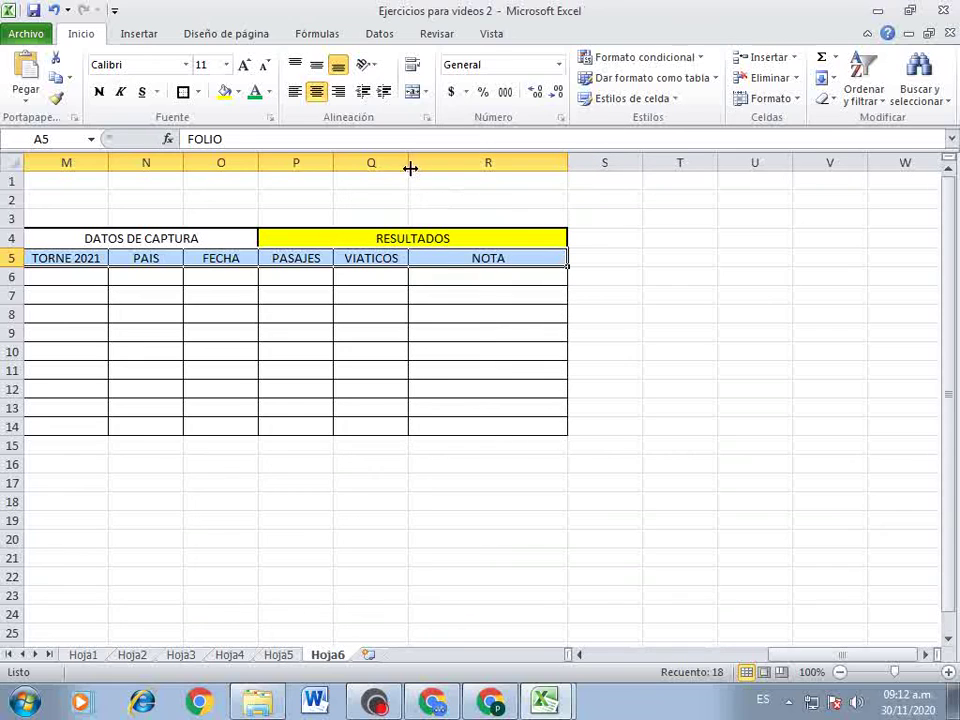
drag(410, 165, 422, 165)
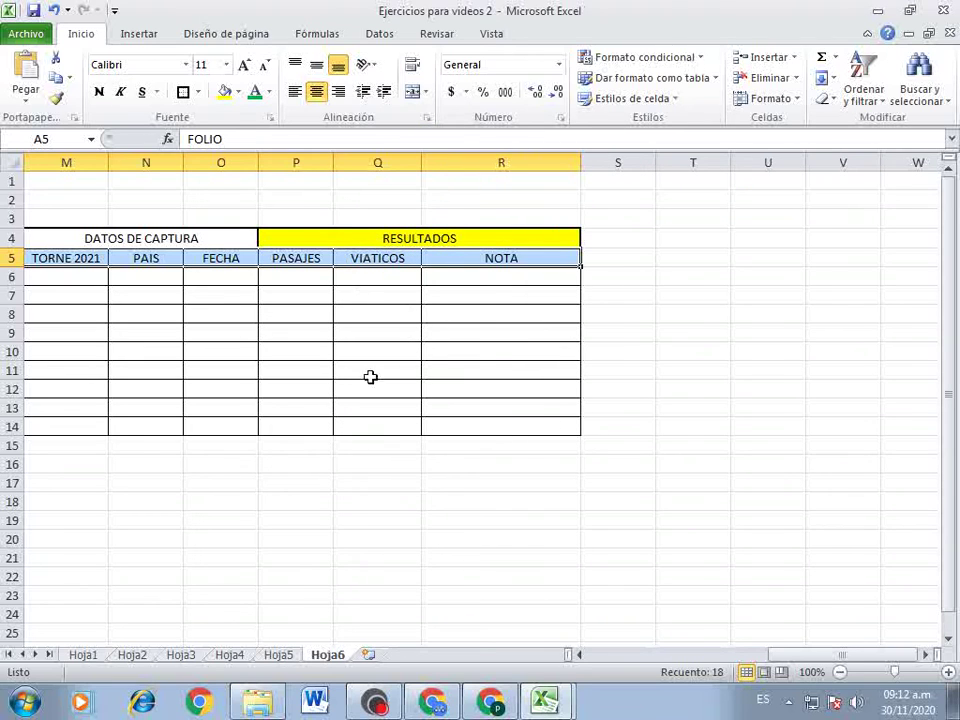
drag(333, 165, 393, 165)
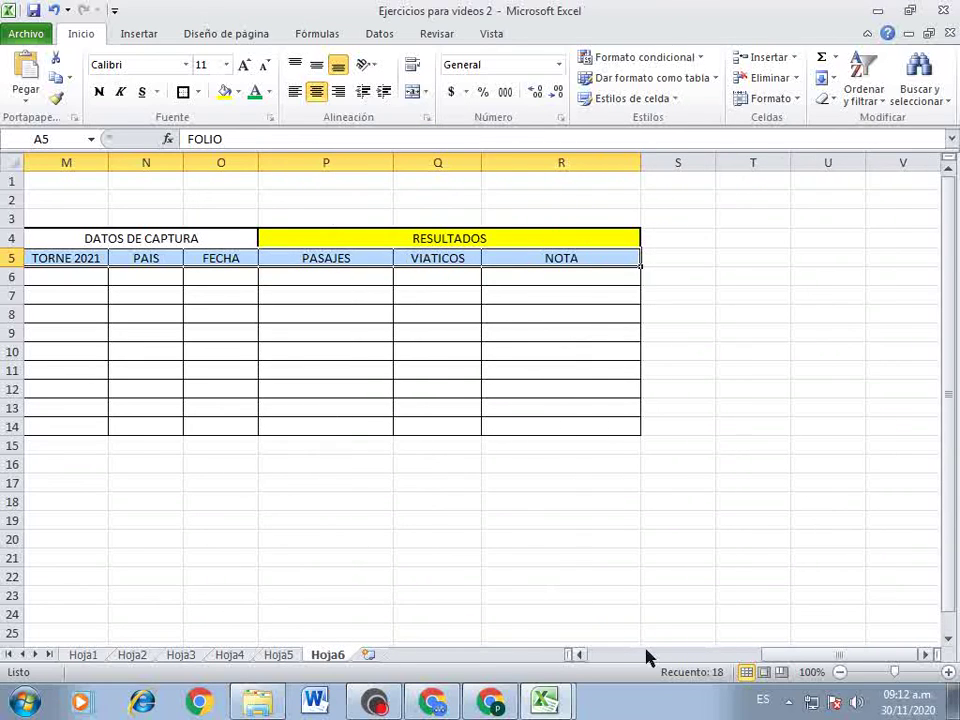
Widen the DEPORTISTA column C and narrow the FOLIO column A.
mouse_move(799, 656)
mouse_down()
mouse_move(695, 656)
mouse_move(658, 680)
mouse_up()
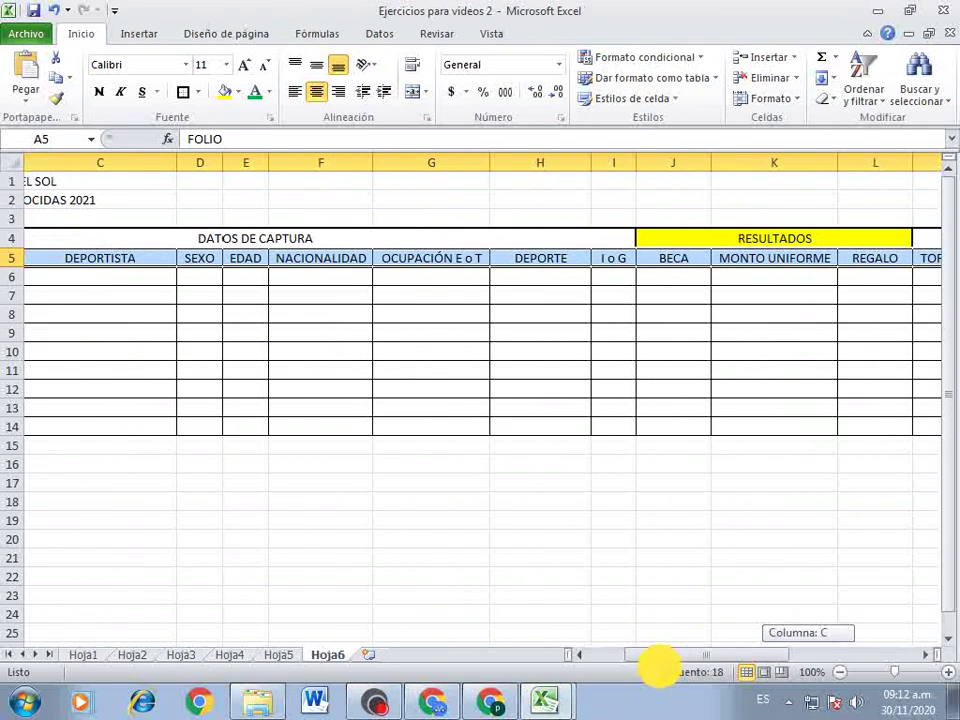
drag(707, 162, 717, 162)
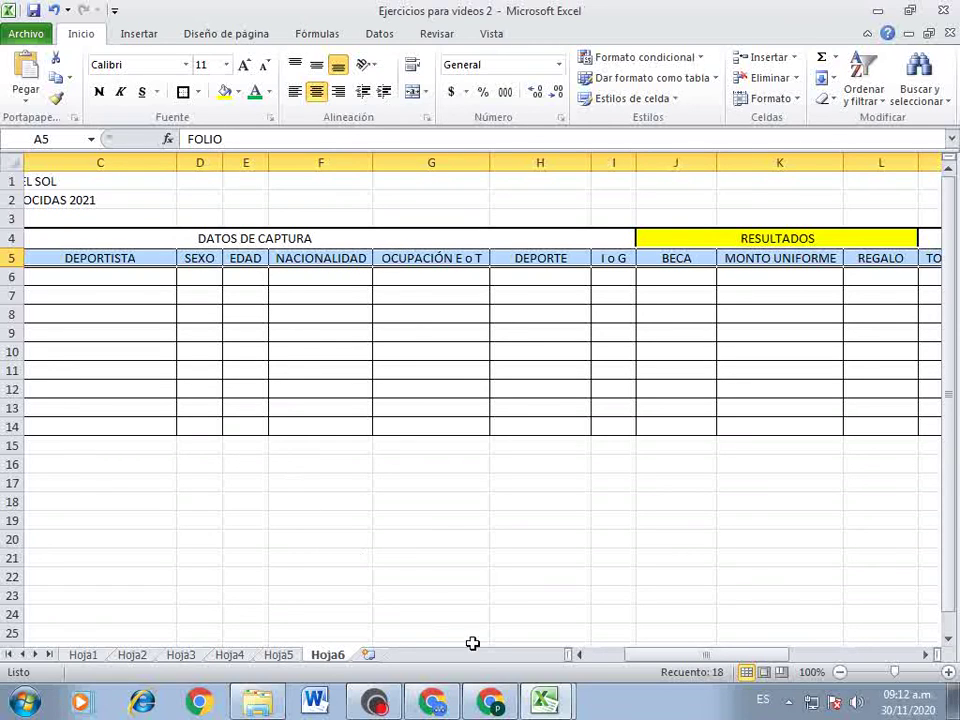
click(611, 655)
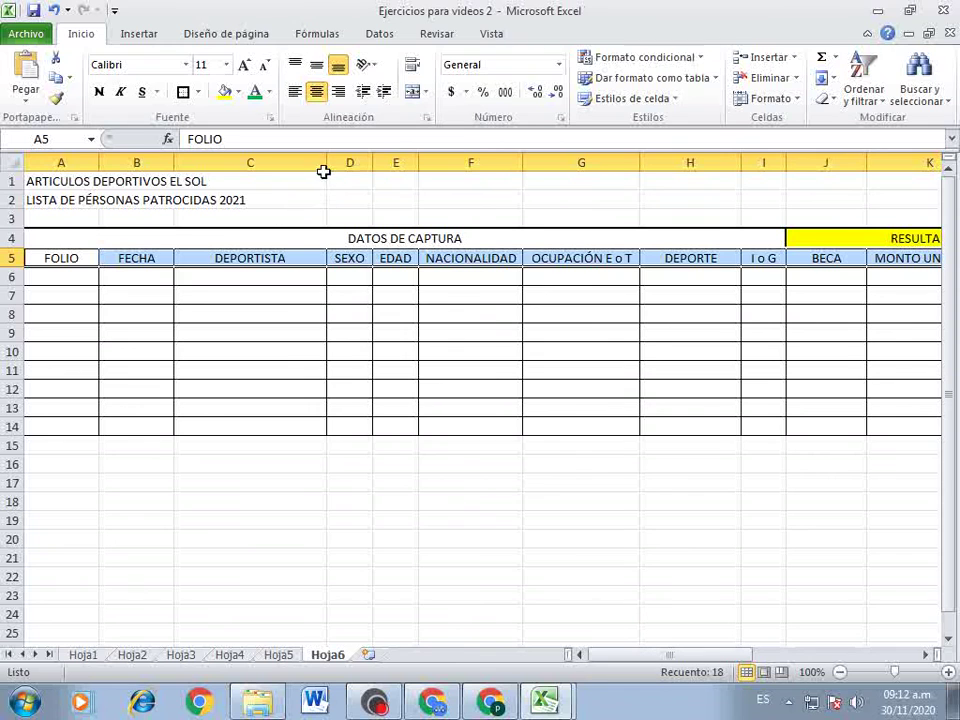
drag(326, 172, 344, 172)
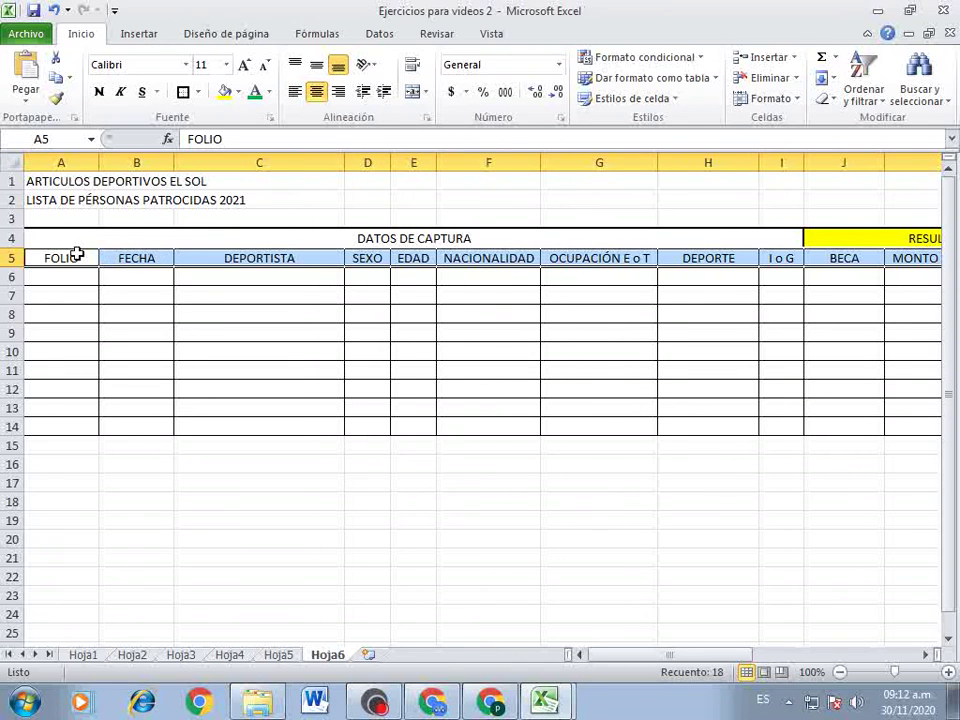
mouse_move(100, 165)
mouse_down()
mouse_move(81, 165)
mouse_move(945, 185)
mouse_move(825, 186)
mouse_up()
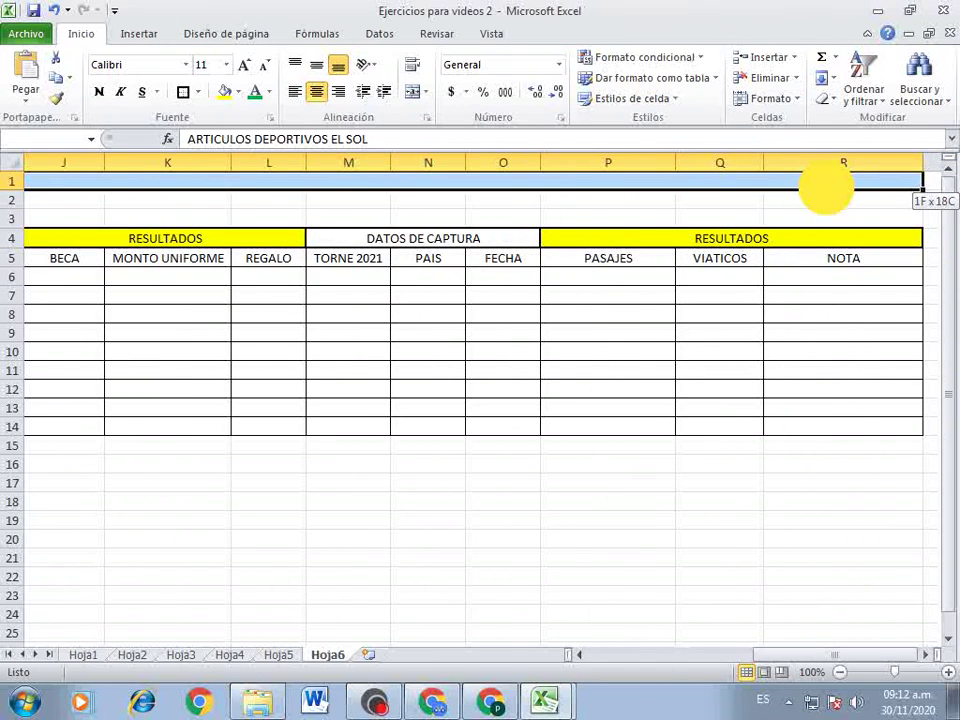
Merge and center the title across row 1, enlarge it and color it green.
click(415, 92)
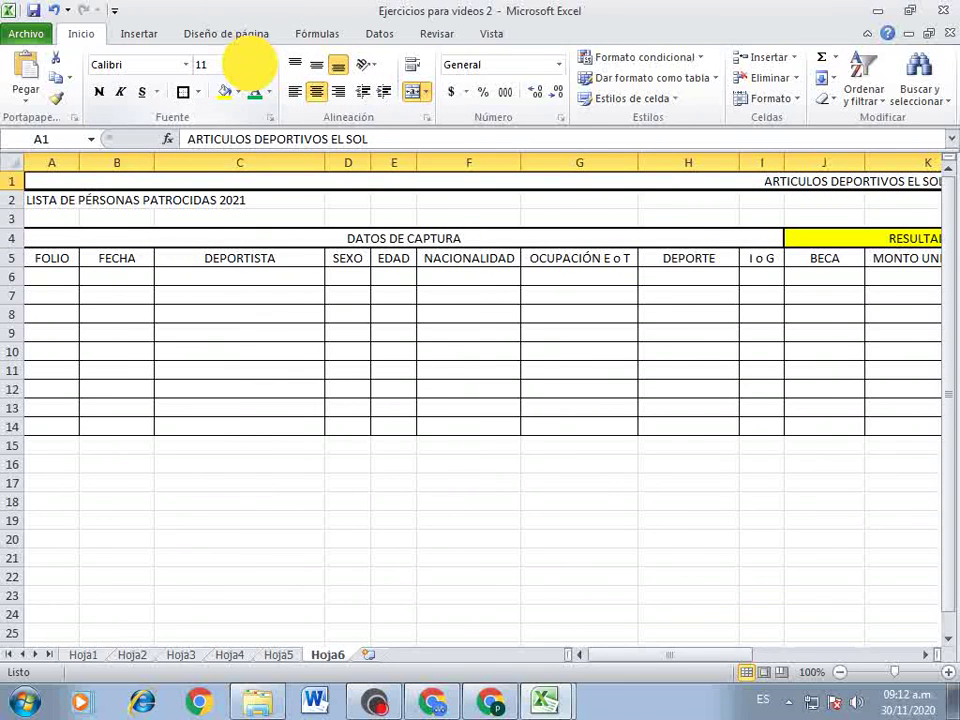
click(245, 65)
click(245, 65)
click(247, 65)
click(255, 92)
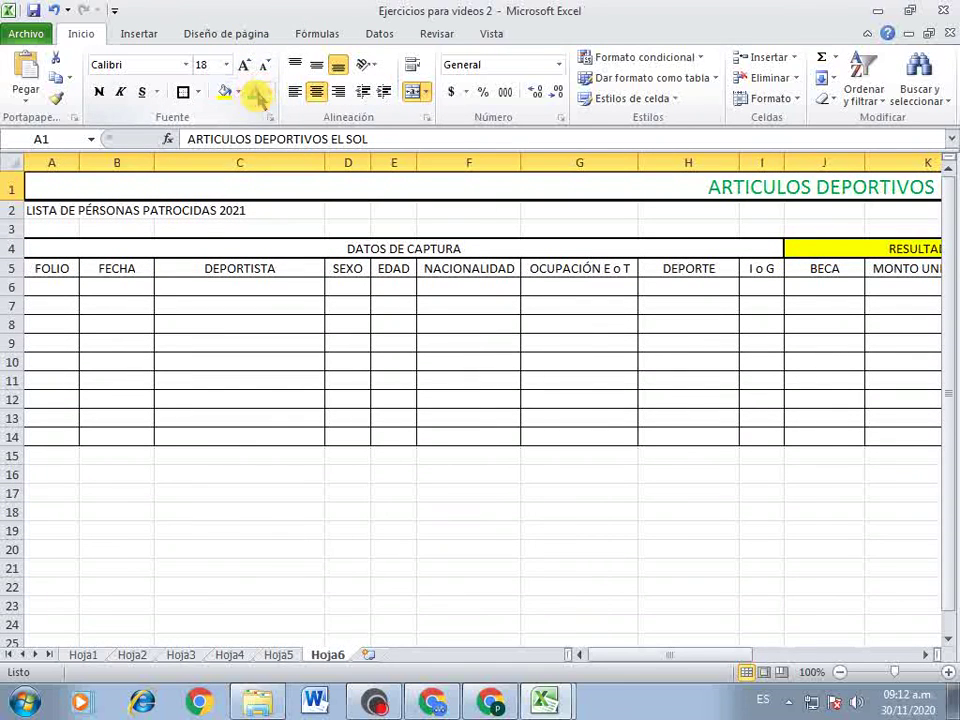
Merge and center the subtitle across row 2 at size 14, underlined.
drag(35, 210, 820, 210)
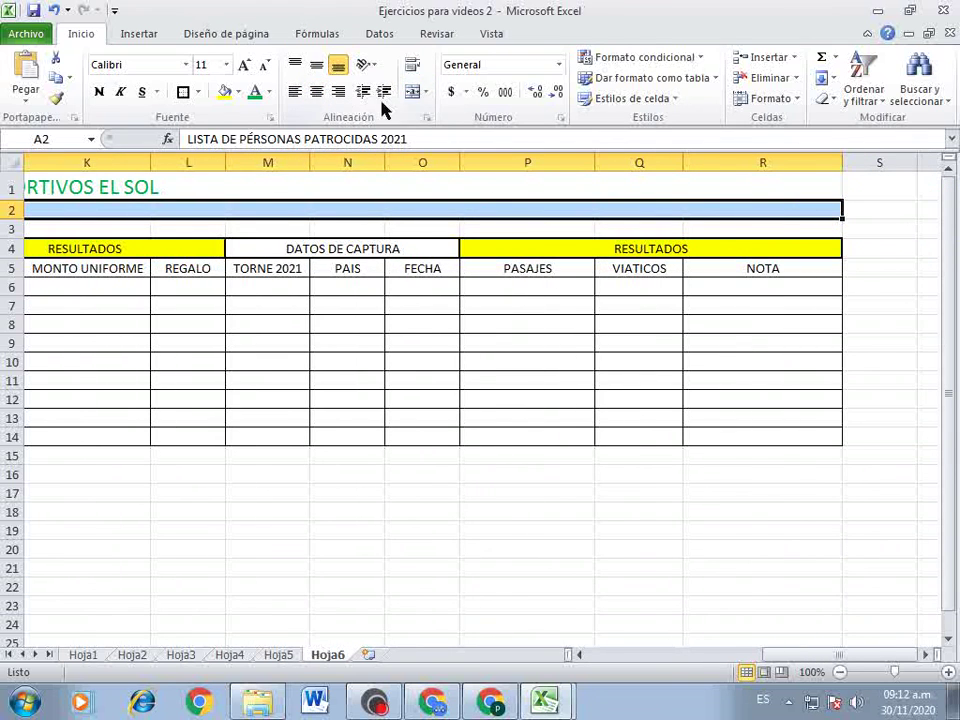
click(412, 91)
click(244, 64)
click(244, 64)
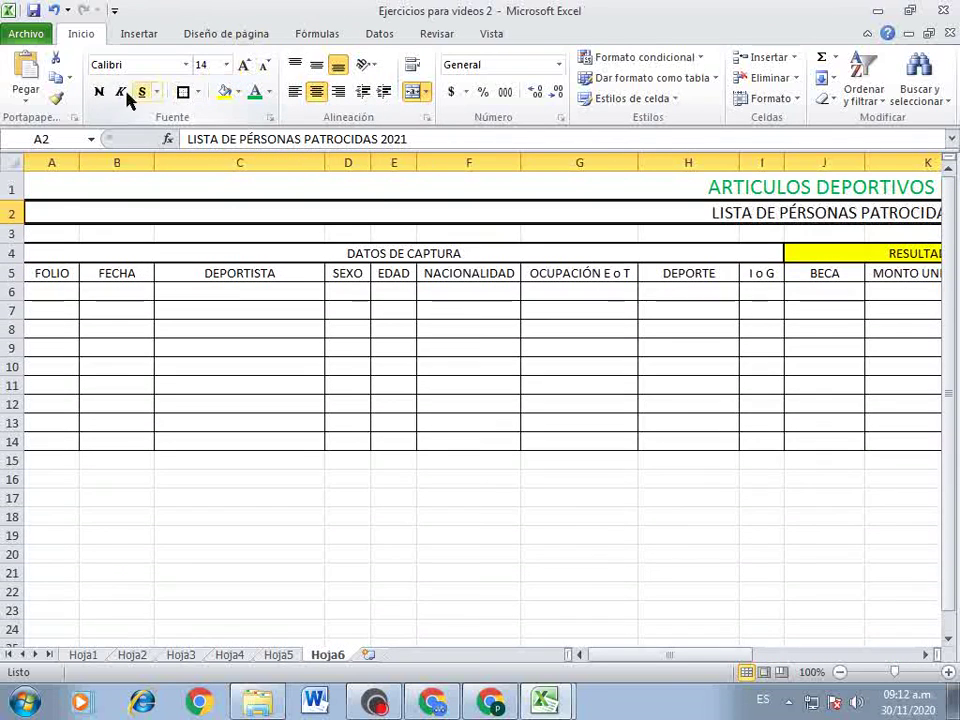
click(143, 92)
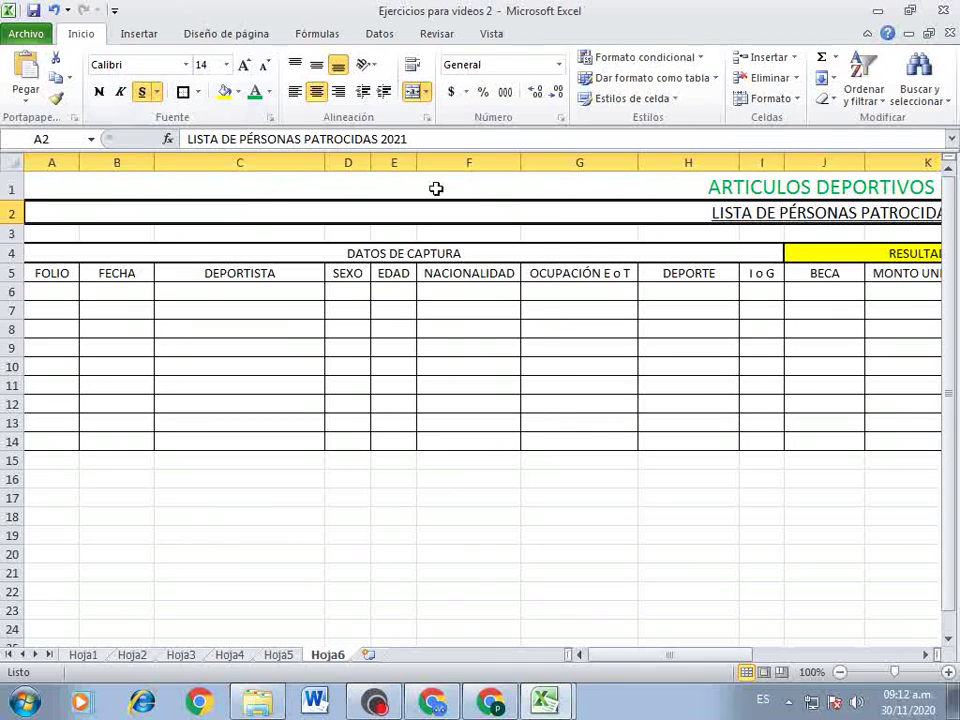
Enlarge the main title to 22 pt and make it bold.
click(711, 190)
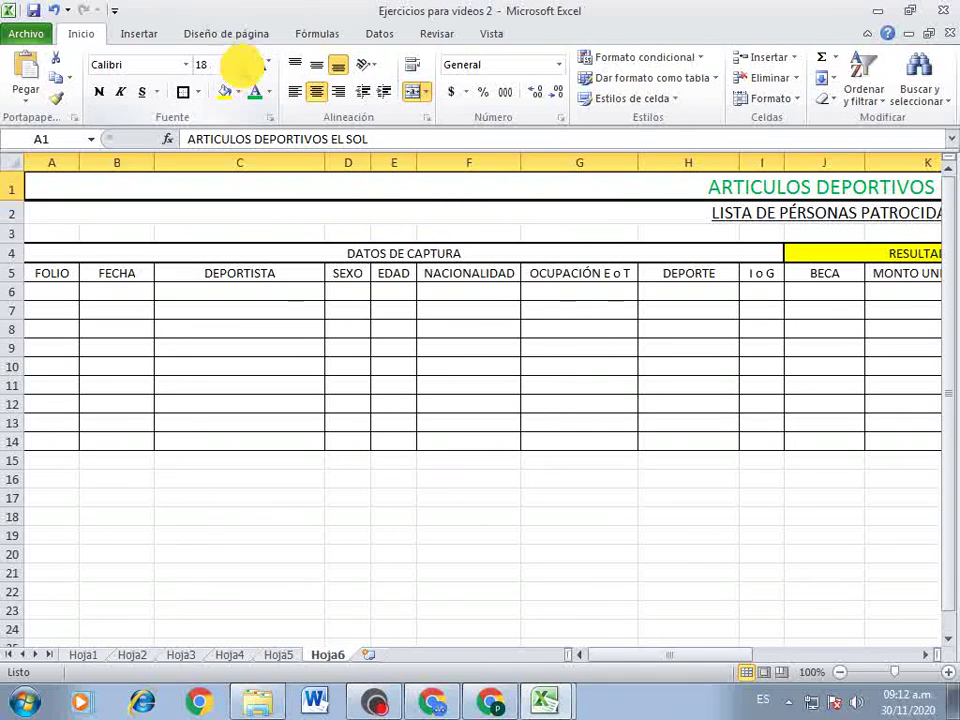
click(244, 65)
click(244, 65)
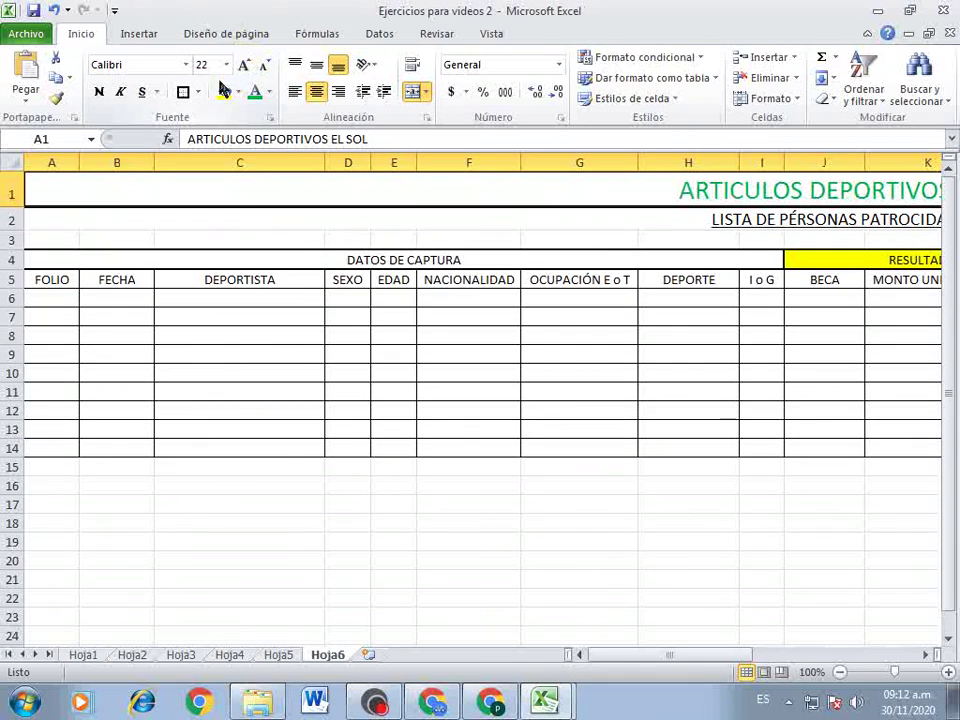
click(98, 92)
click(393, 410)
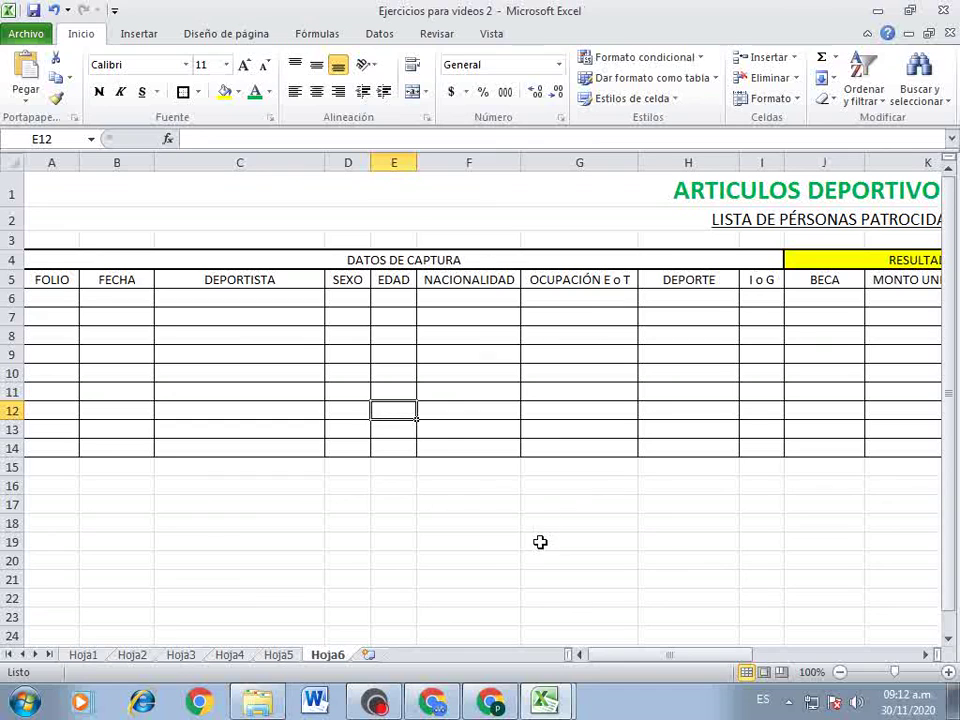